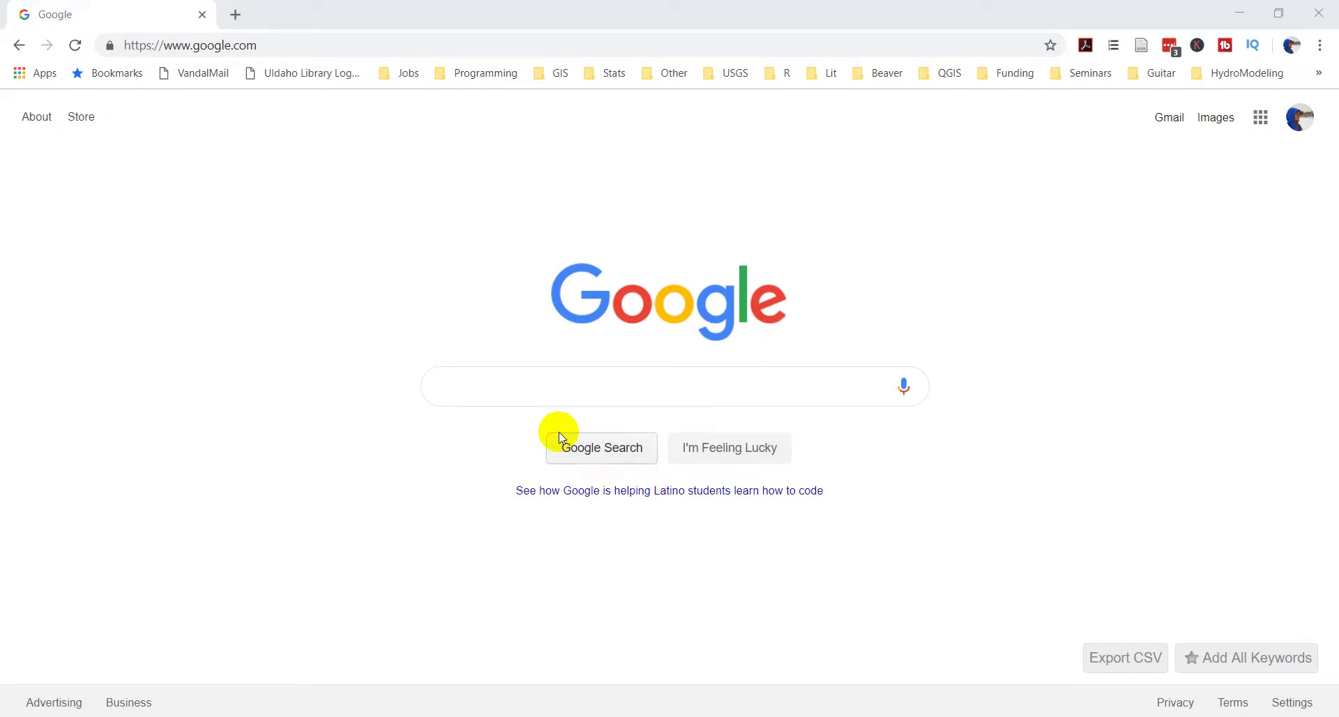
Search Google for 'download usgs topo maps' and open the USGS Store Map Locator result.
click(546, 389)
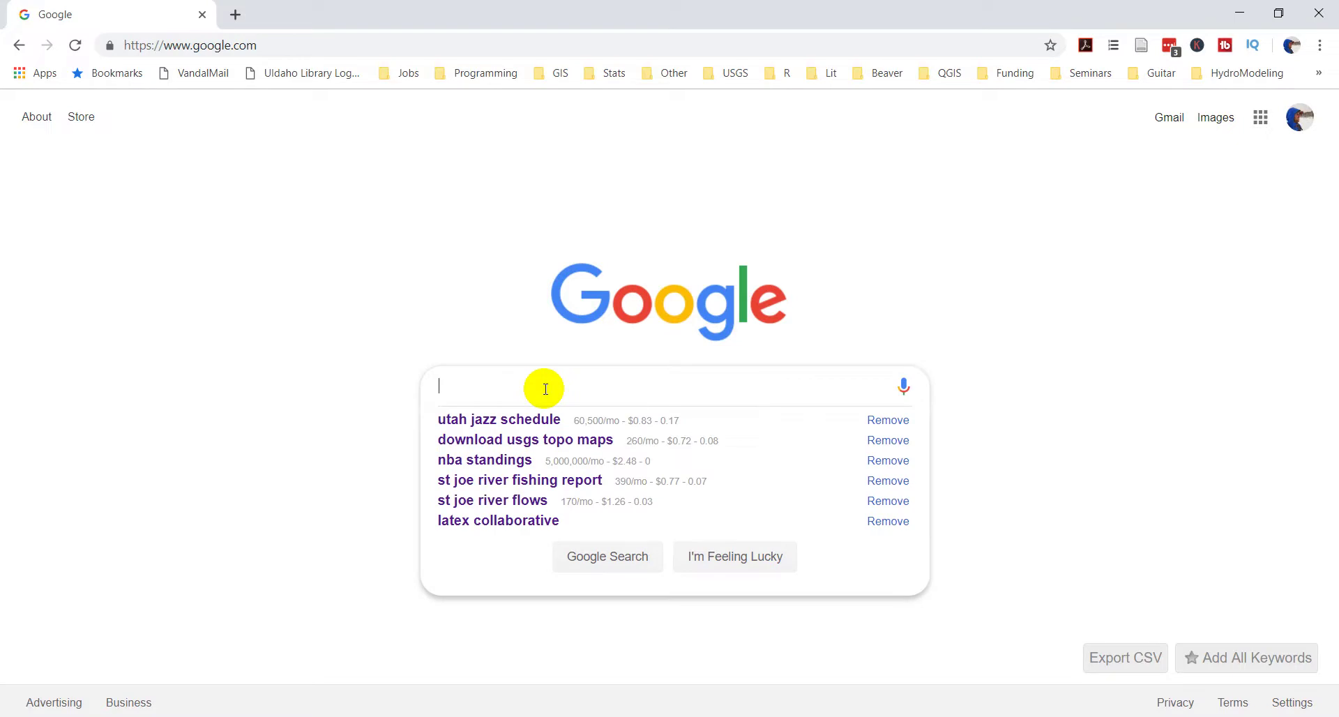
text(us)
key(BackSpace)
key(BackSpace)
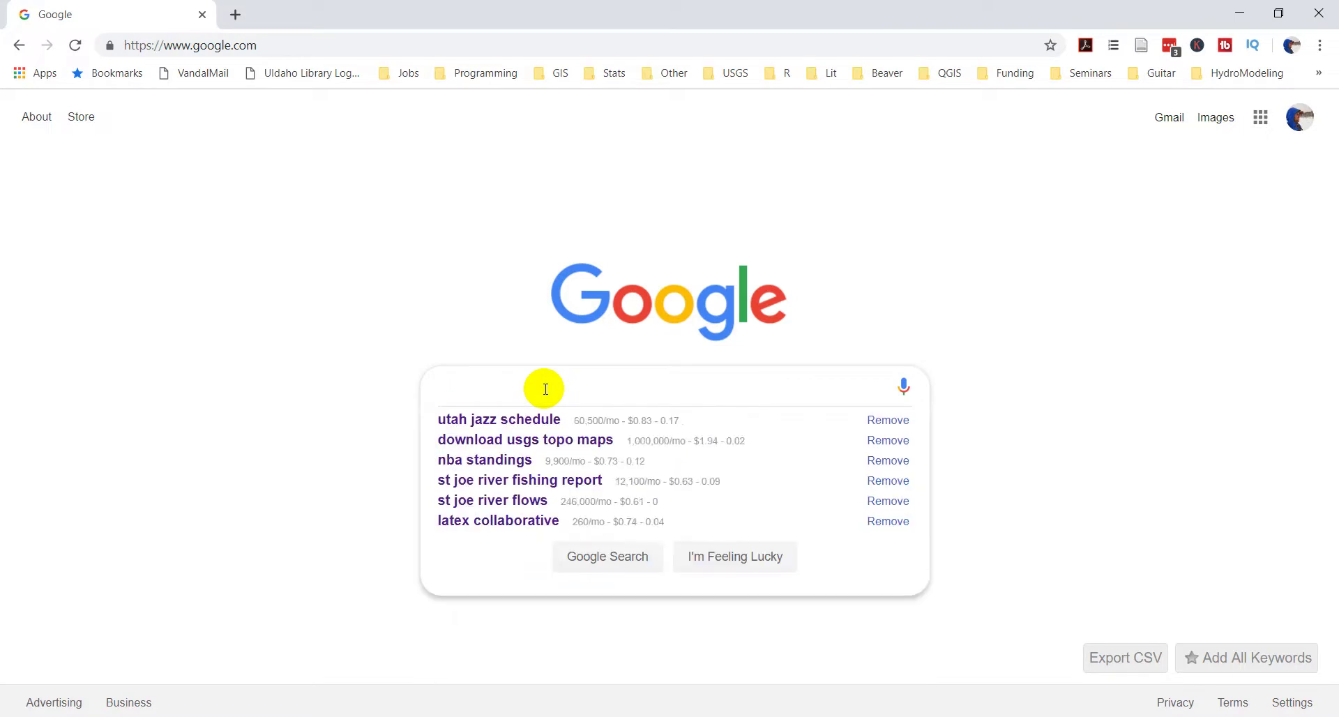
text(down)
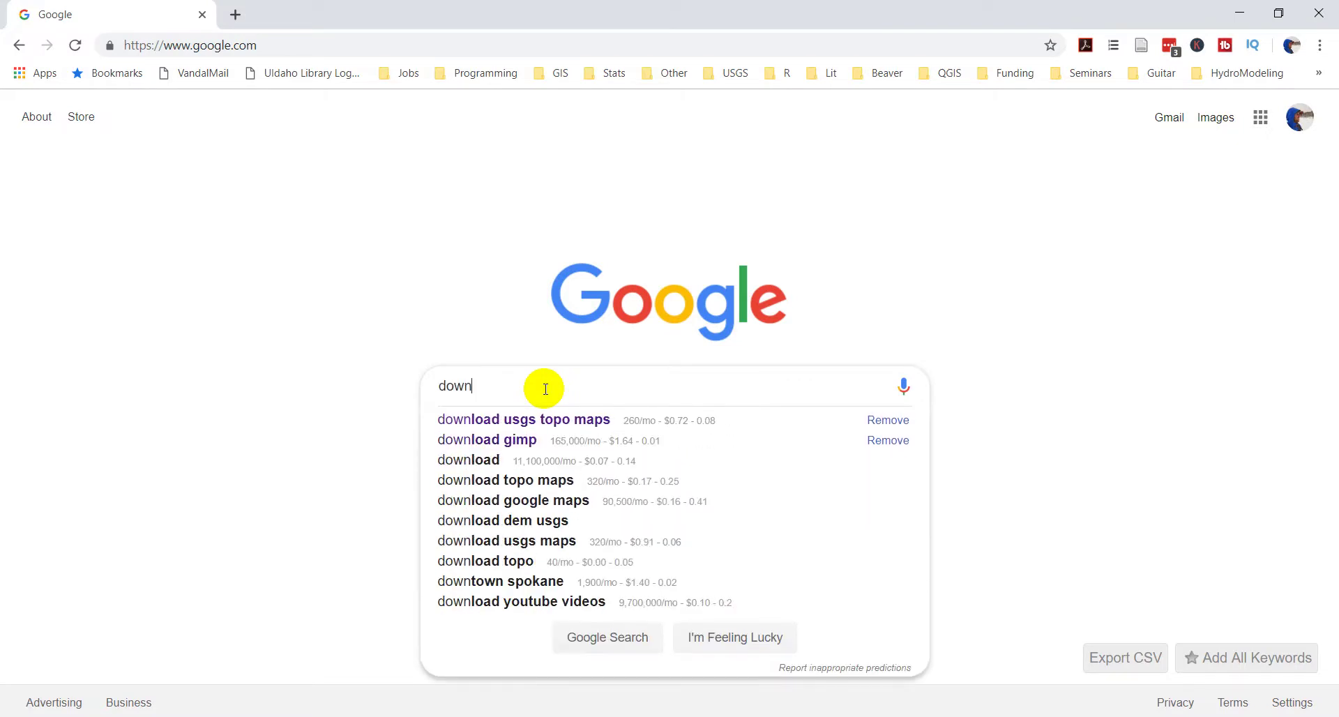
key(Down)
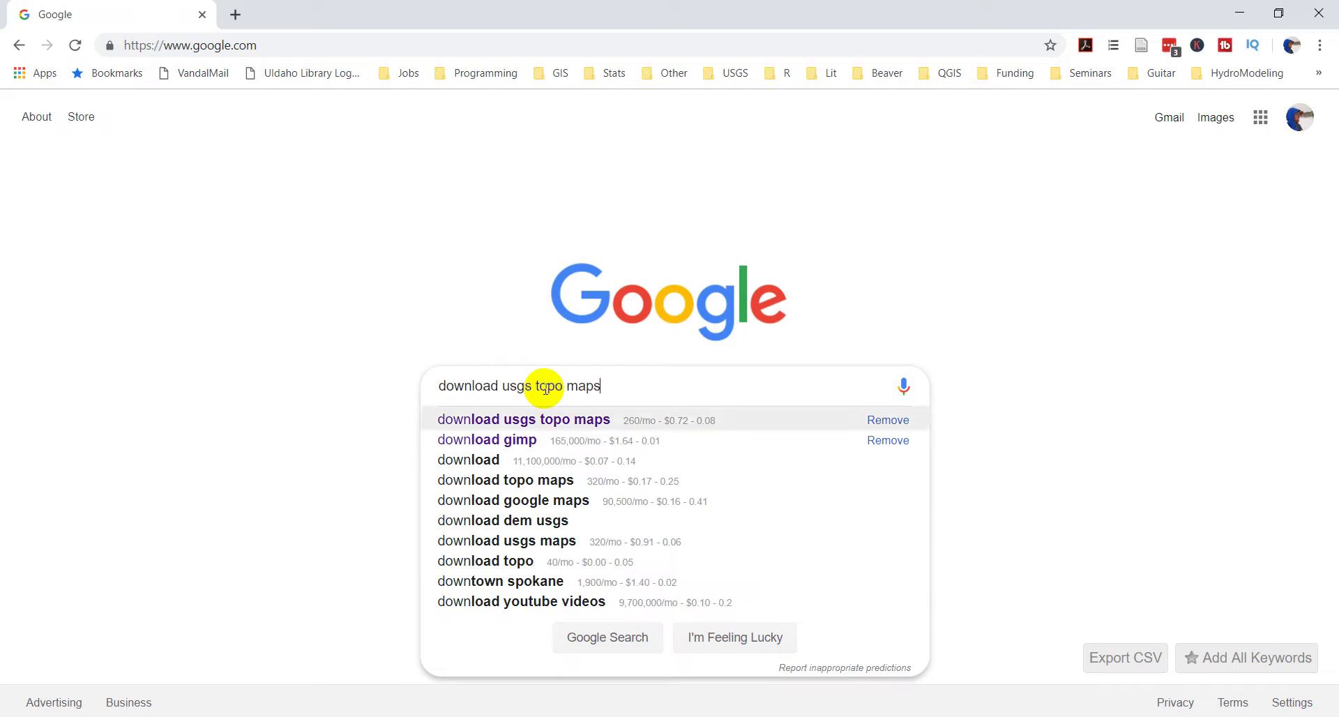
key(Return)
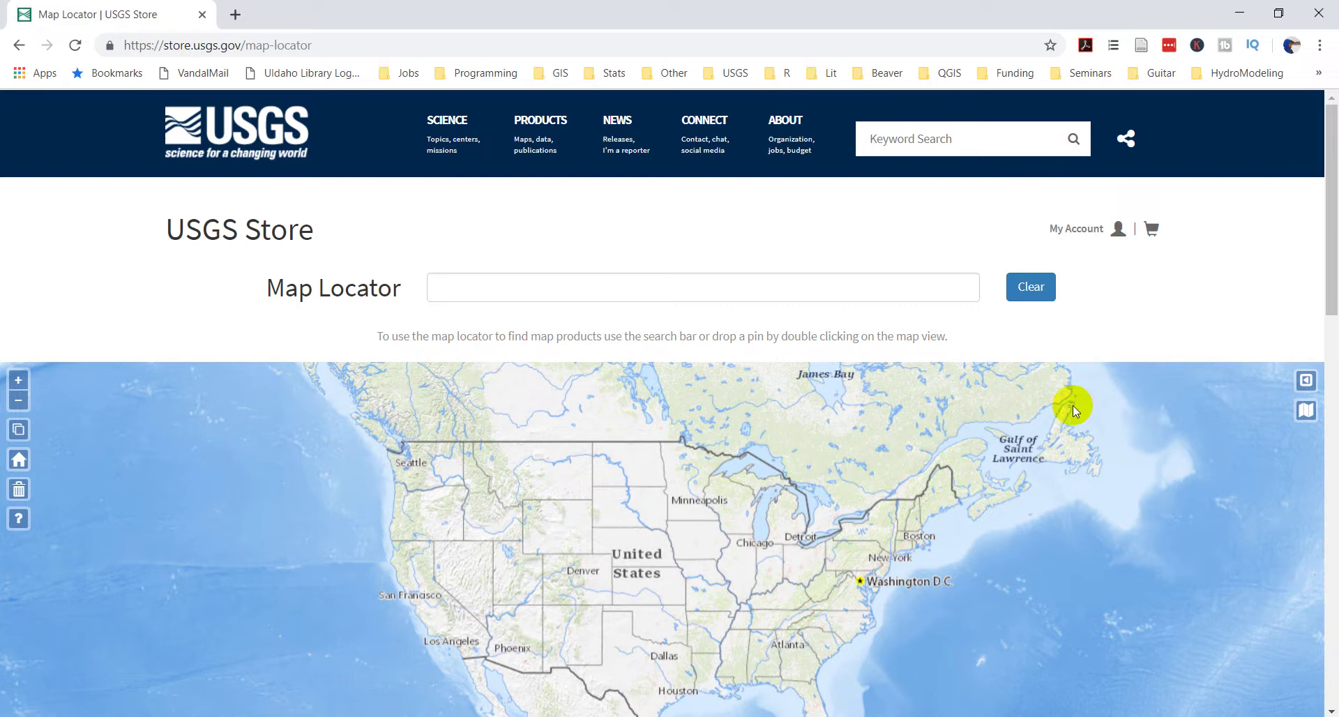
Zoom the locator map to the Wichita–Hutchinson area, pin Marion County, Kansas, and list its map products.
drag(1328, 249, 1327, 284)
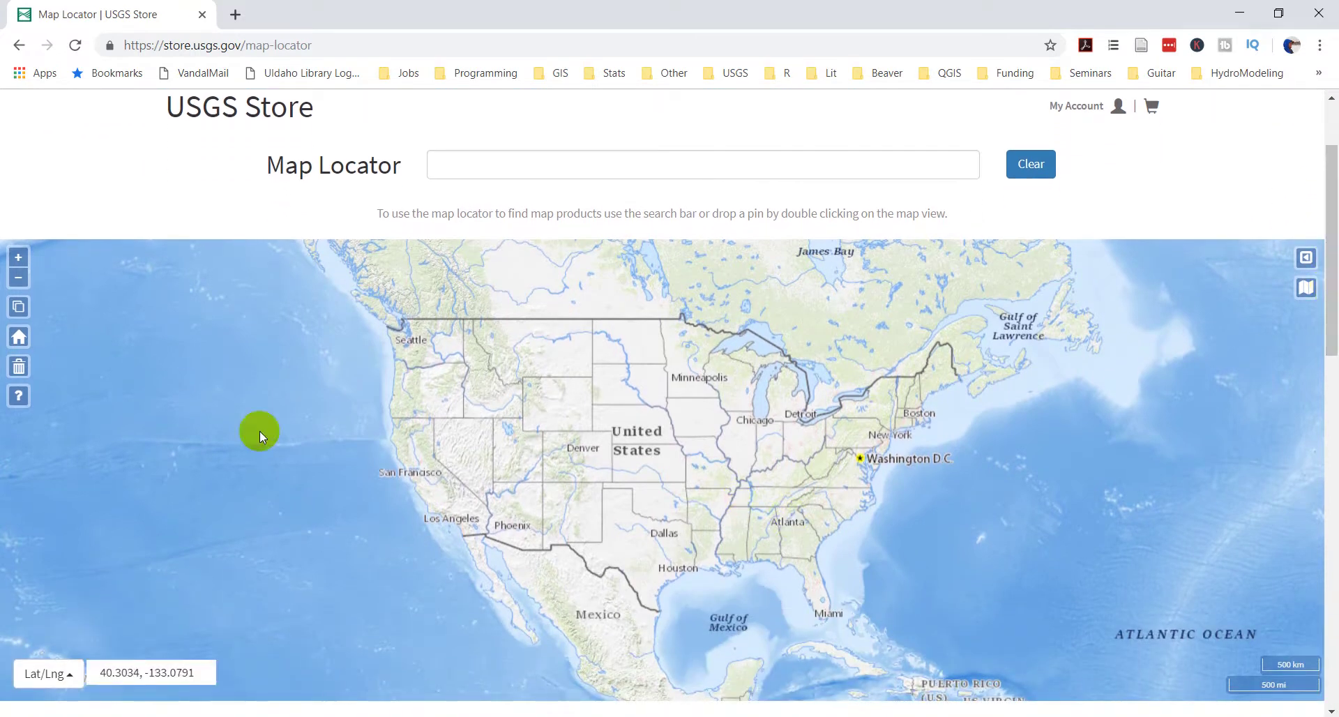
click(19, 258)
click(18, 258)
click(19, 258)
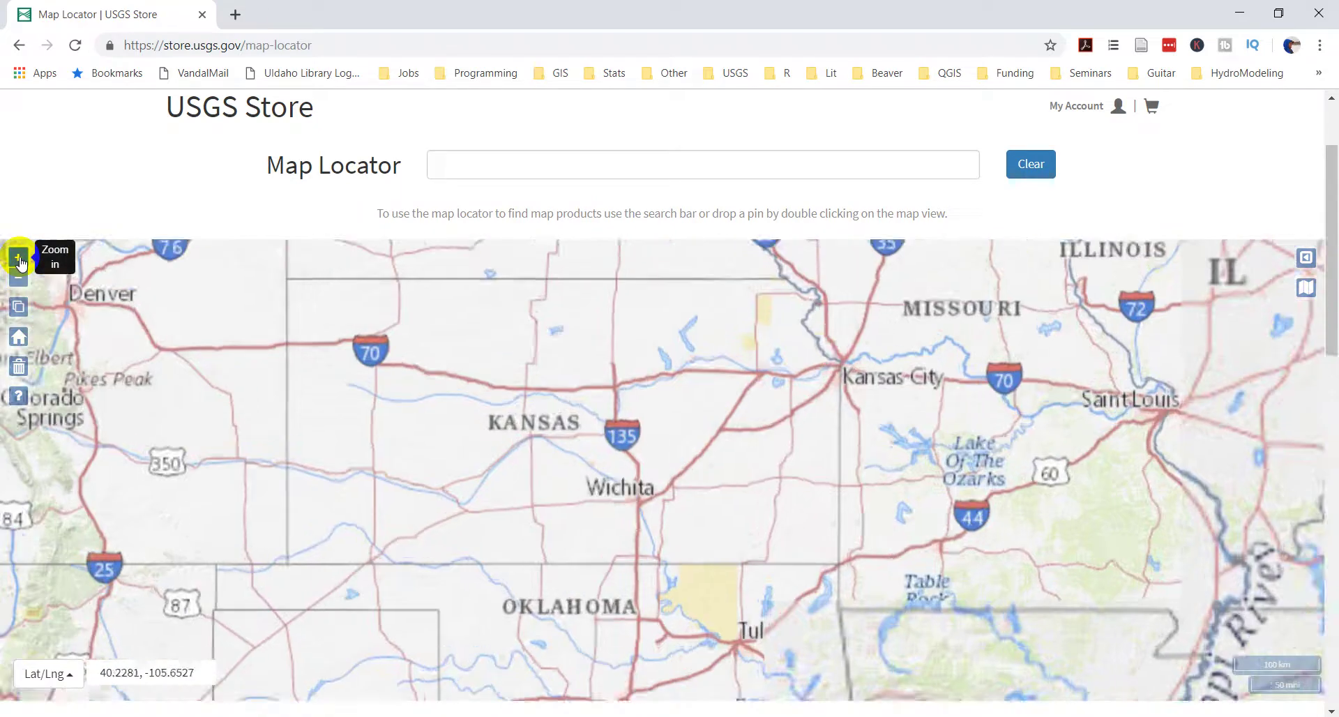
click(19, 258)
click(18, 258)
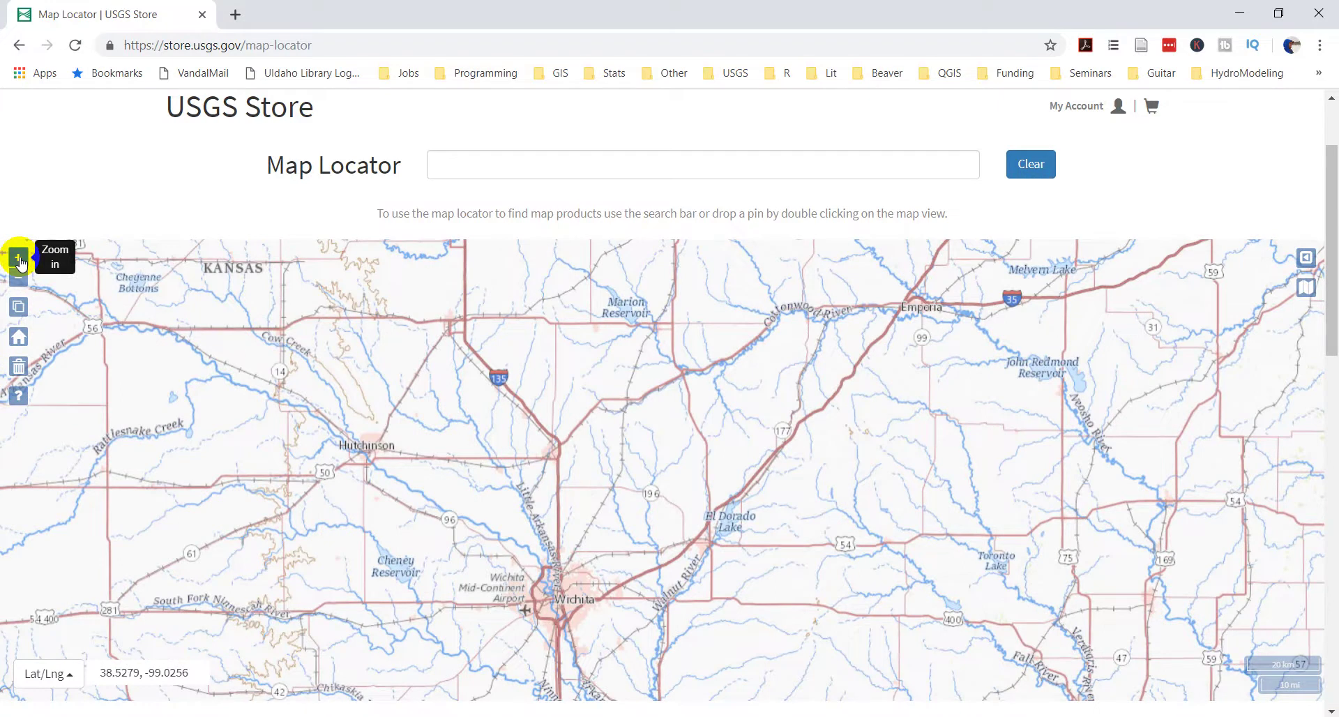
double_click(593, 380)
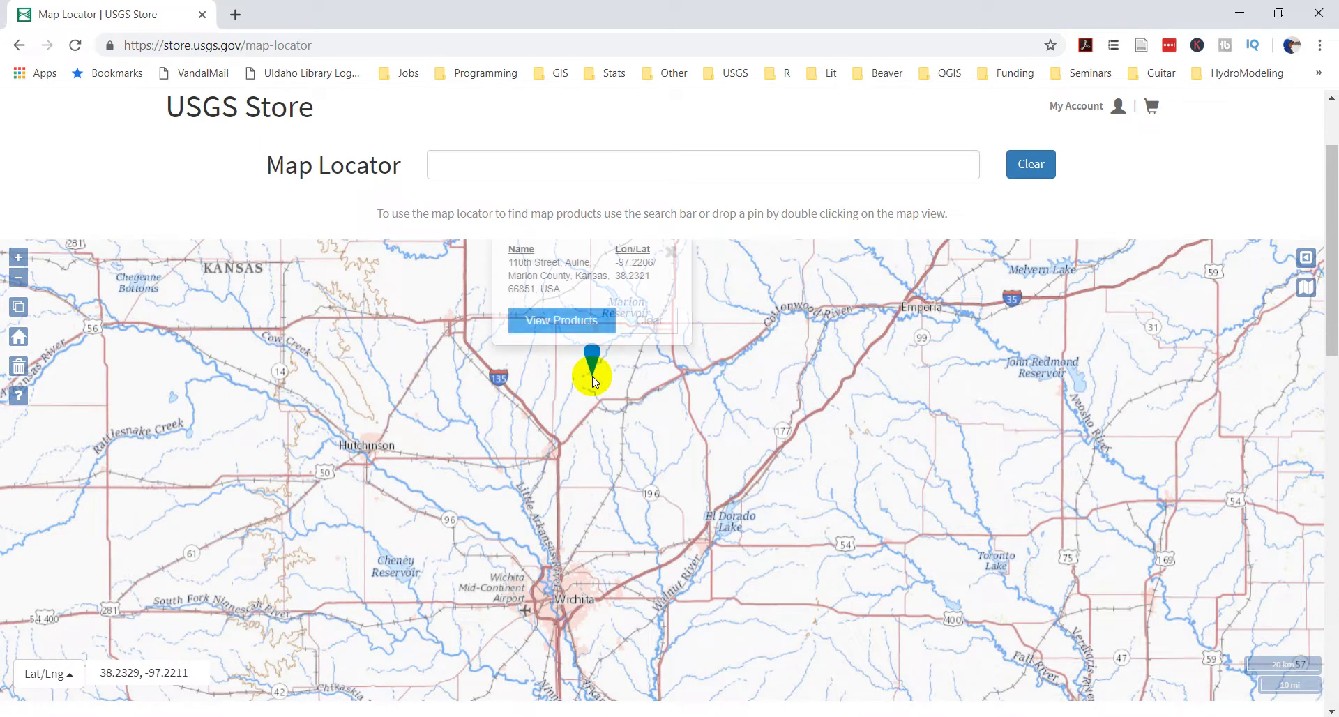
click(558, 322)
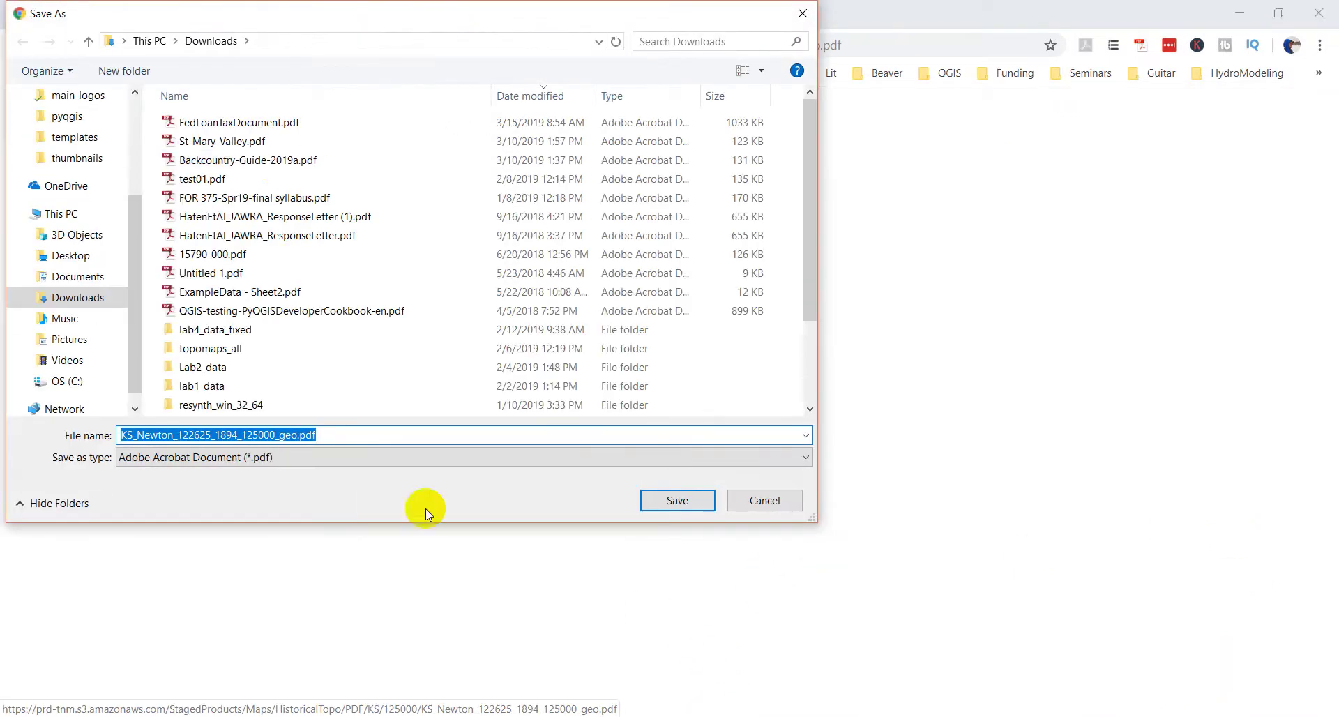
Save KS_Newton_122625_1894_125000_geo.pdf to Downloads and open it from the download bar.
click(677, 500)
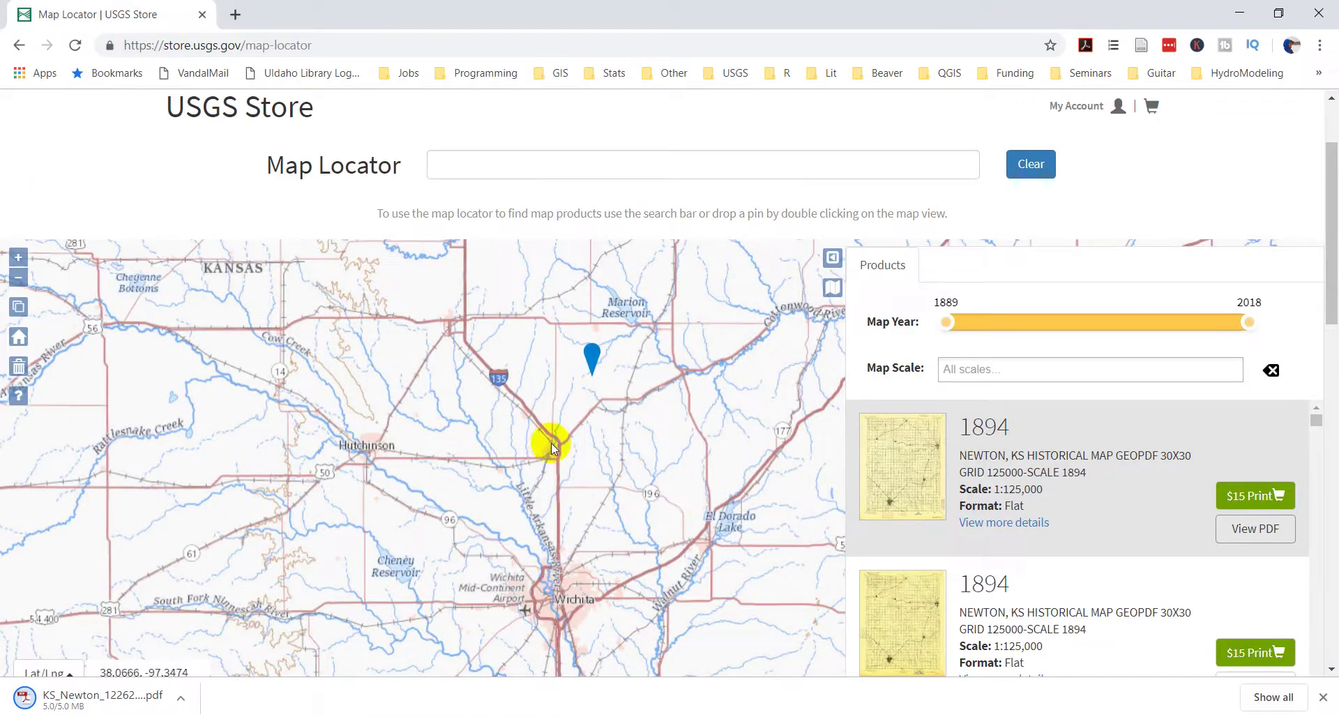
click(56, 703)
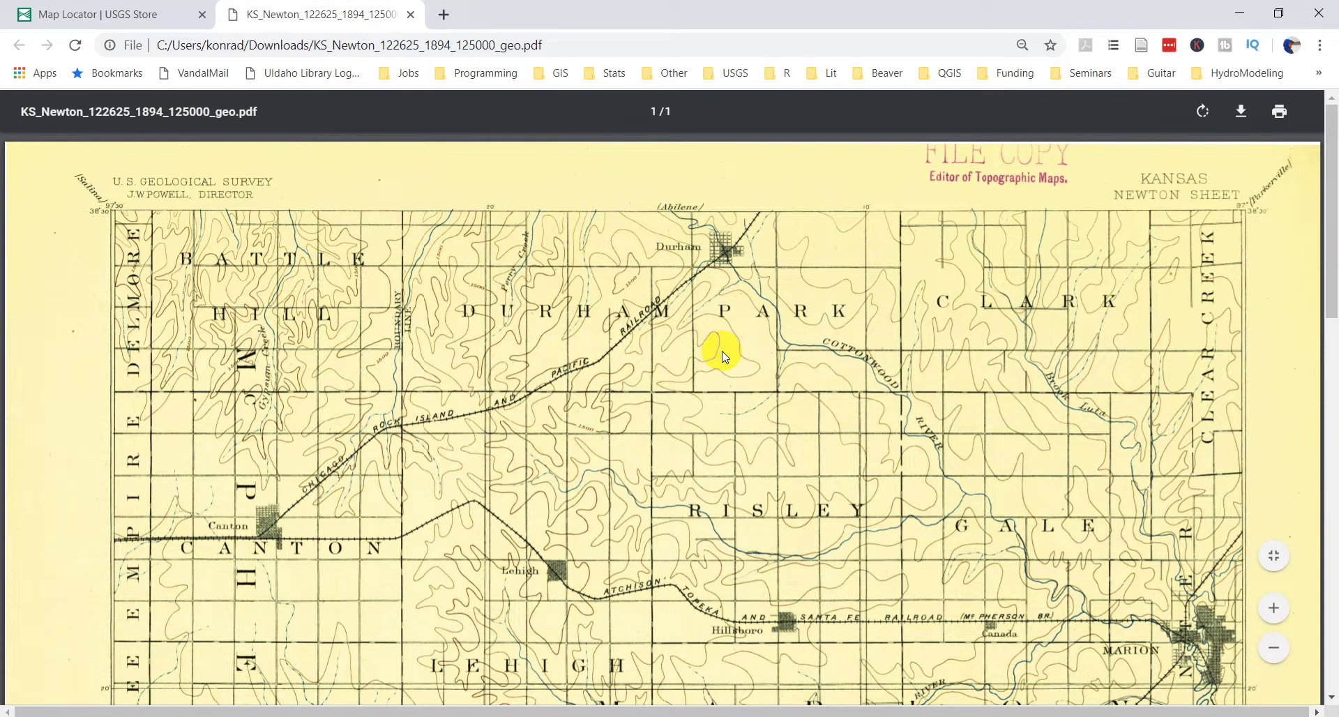
scroll(722, 352, down, 3)
scroll(725, 348, up, 3)
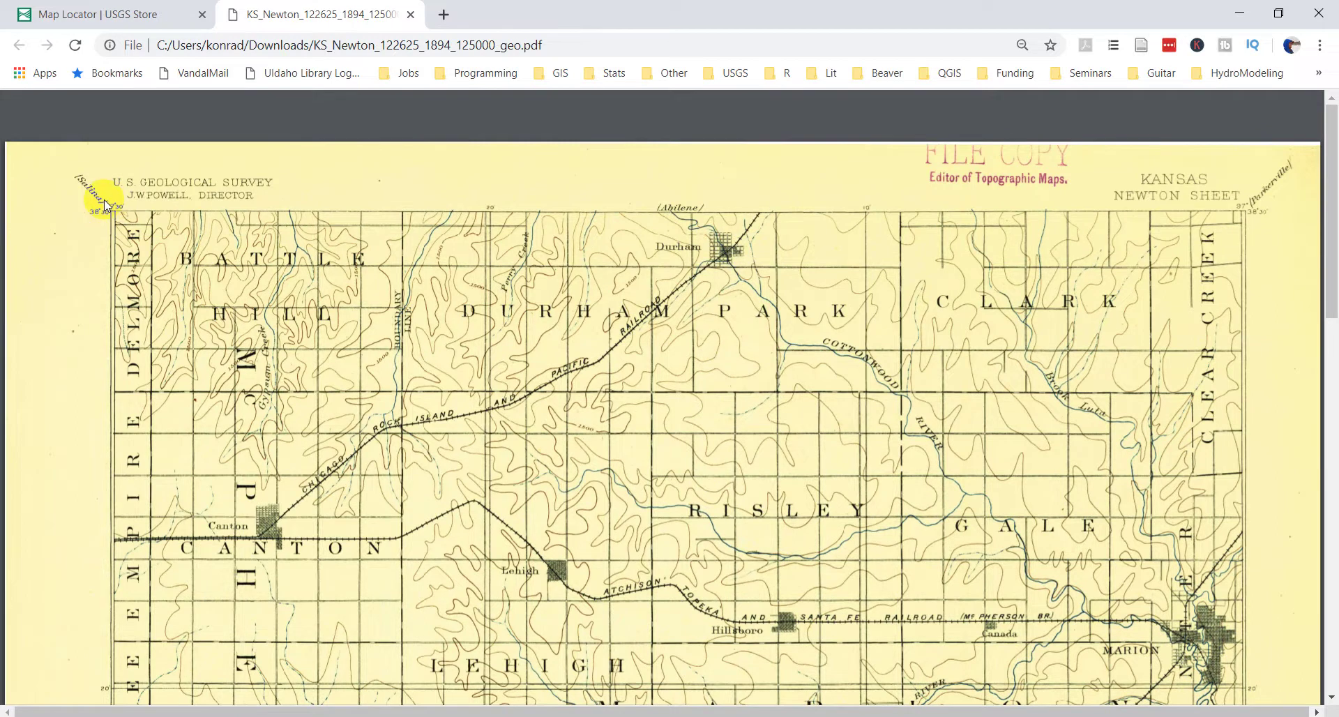
scroll(106, 213, up, 1)
scroll(106, 213, up, 3)
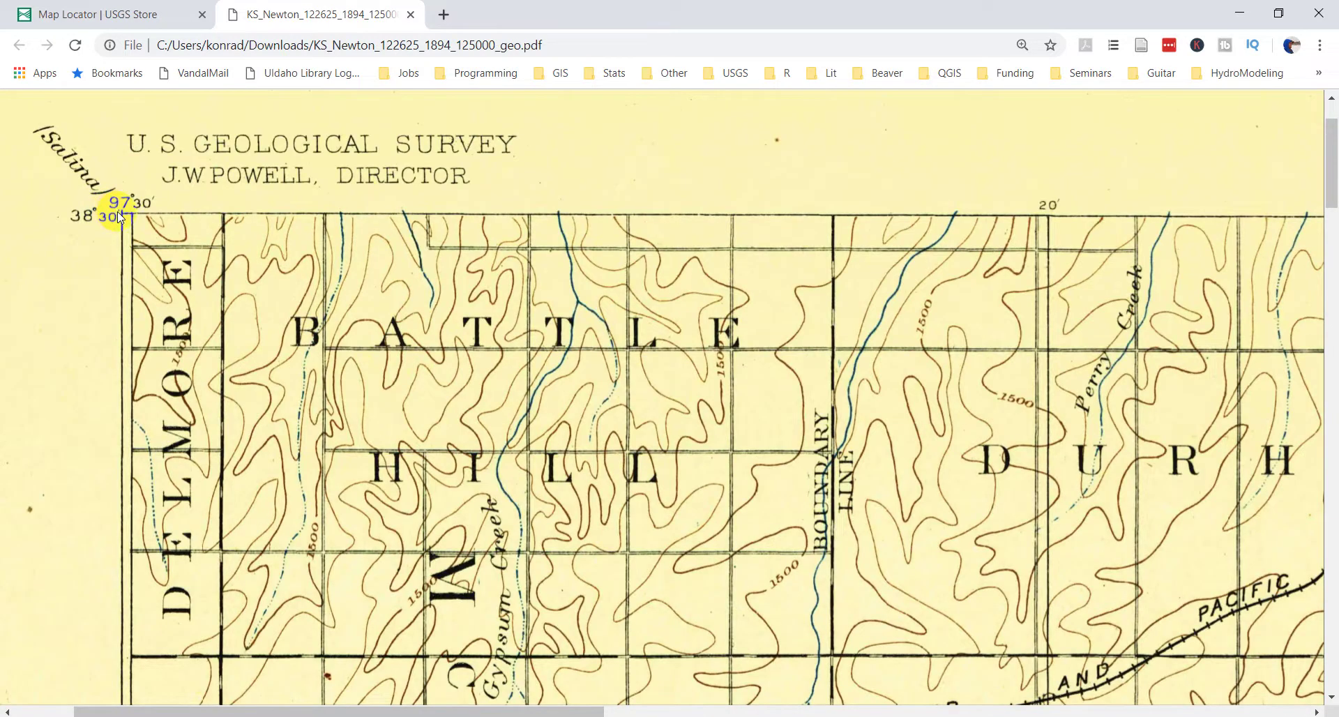
mouse_move(136, 223)
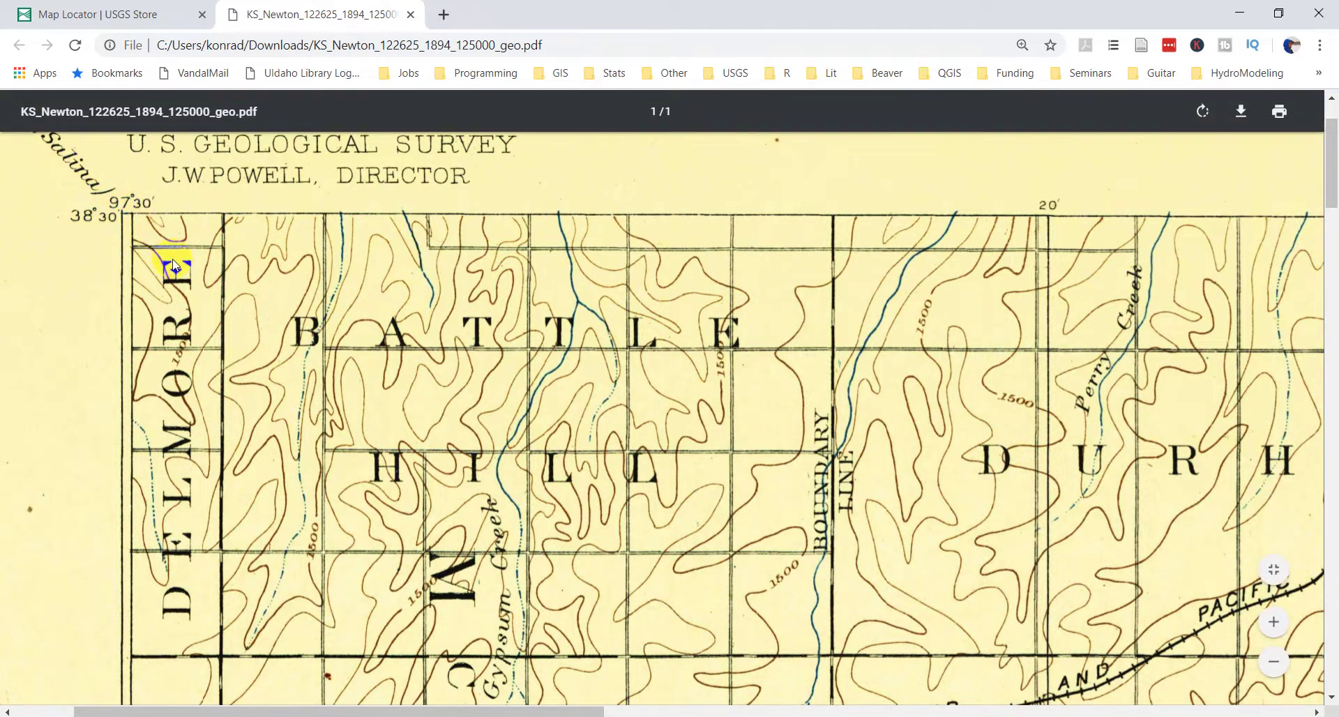
scroll(174, 264, down, 1)
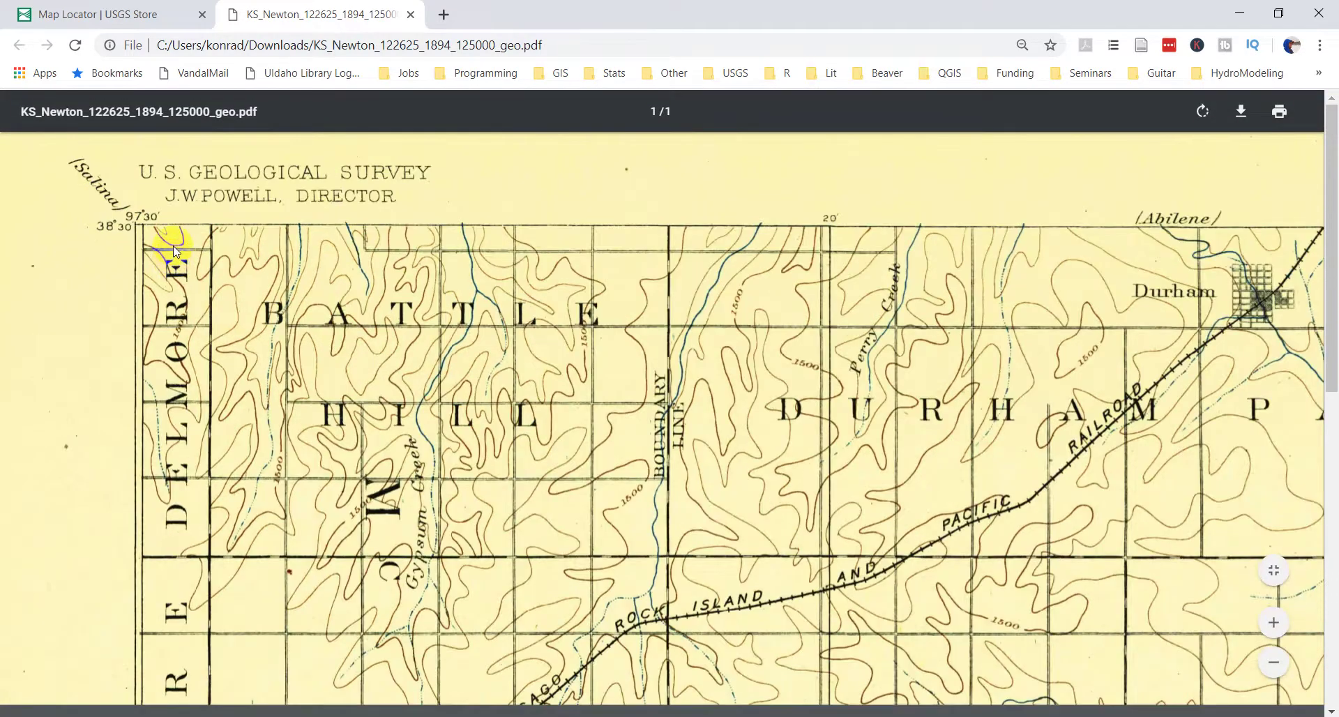
scroll(173, 246, down, 2)
scroll(448, 349, down, 5)
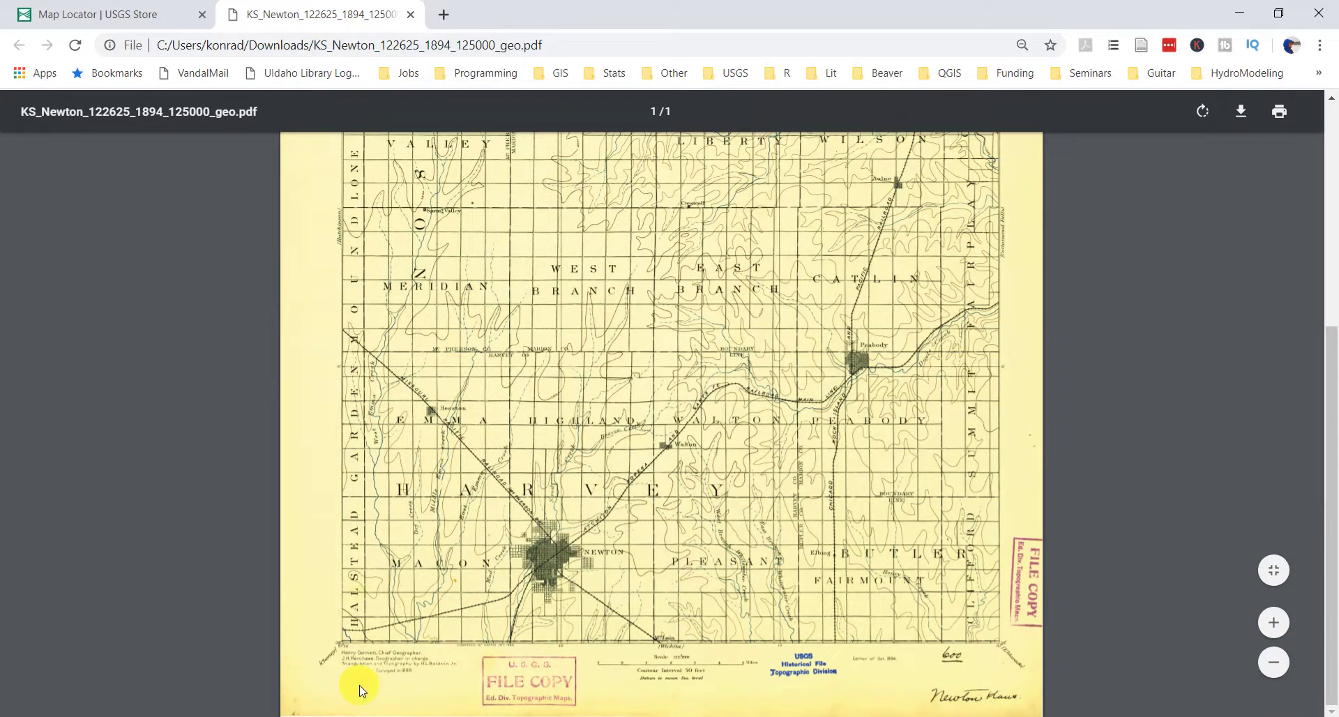
key(ctrl+plus)
key(ctrl+plus)
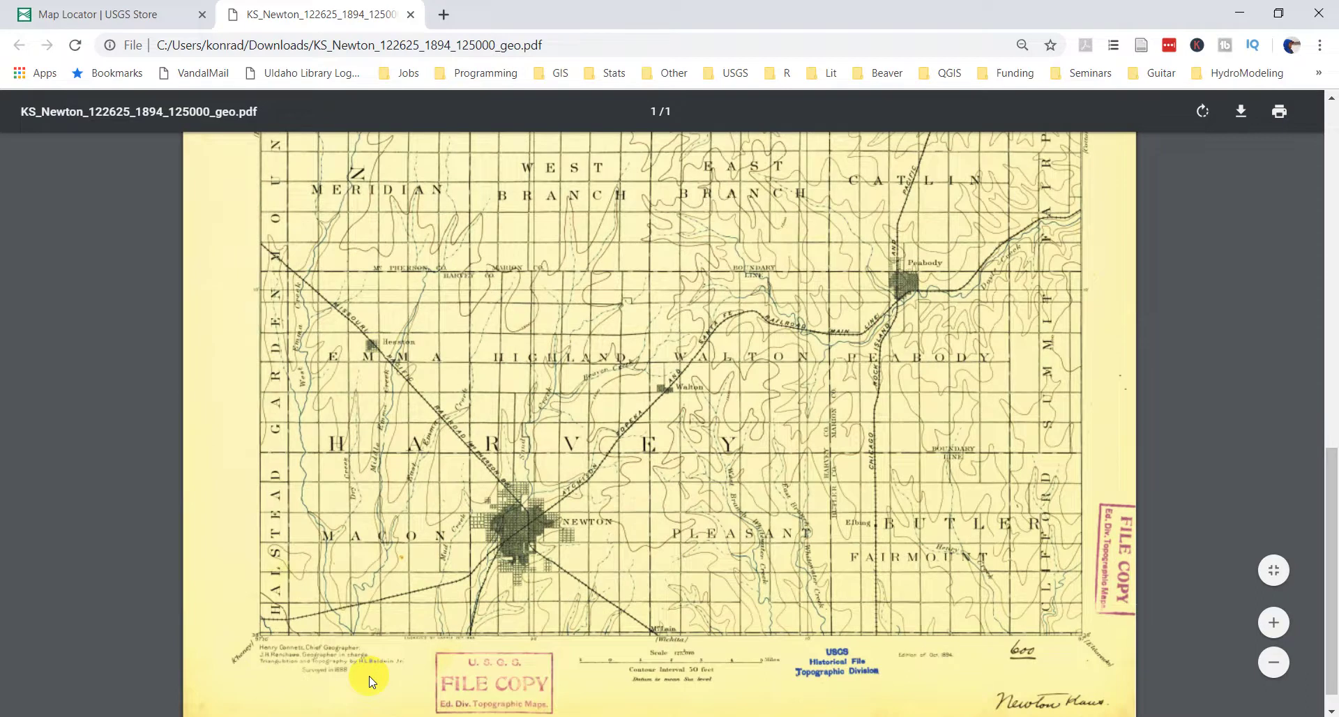
key(ctrl+plus)
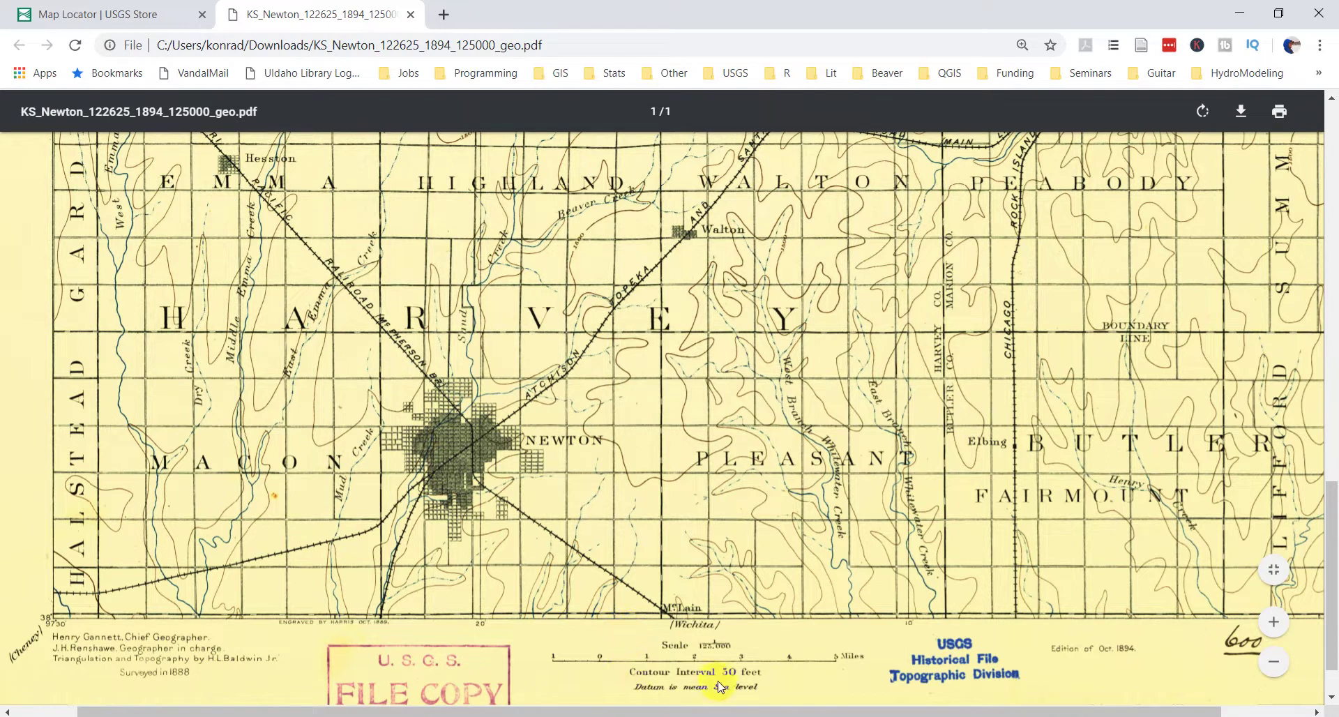
scroll(770, 649, down, 1)
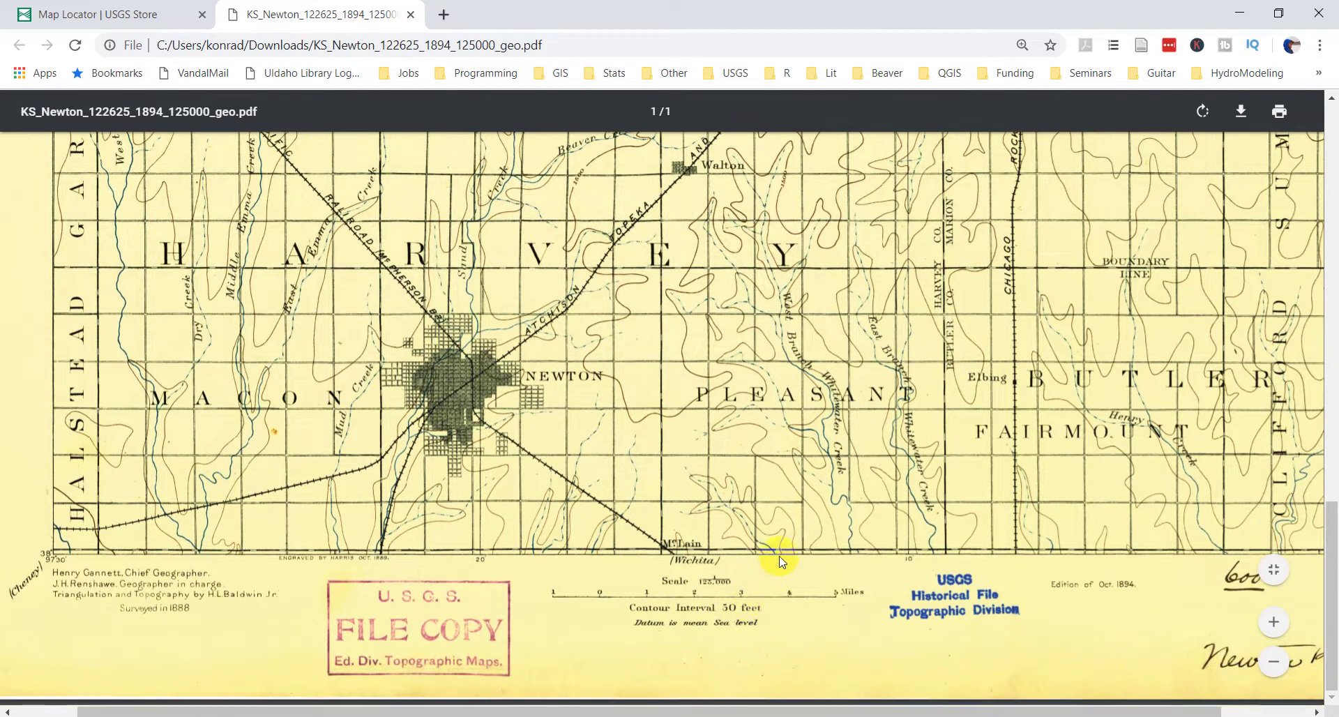
scroll(779, 567, right, 2)
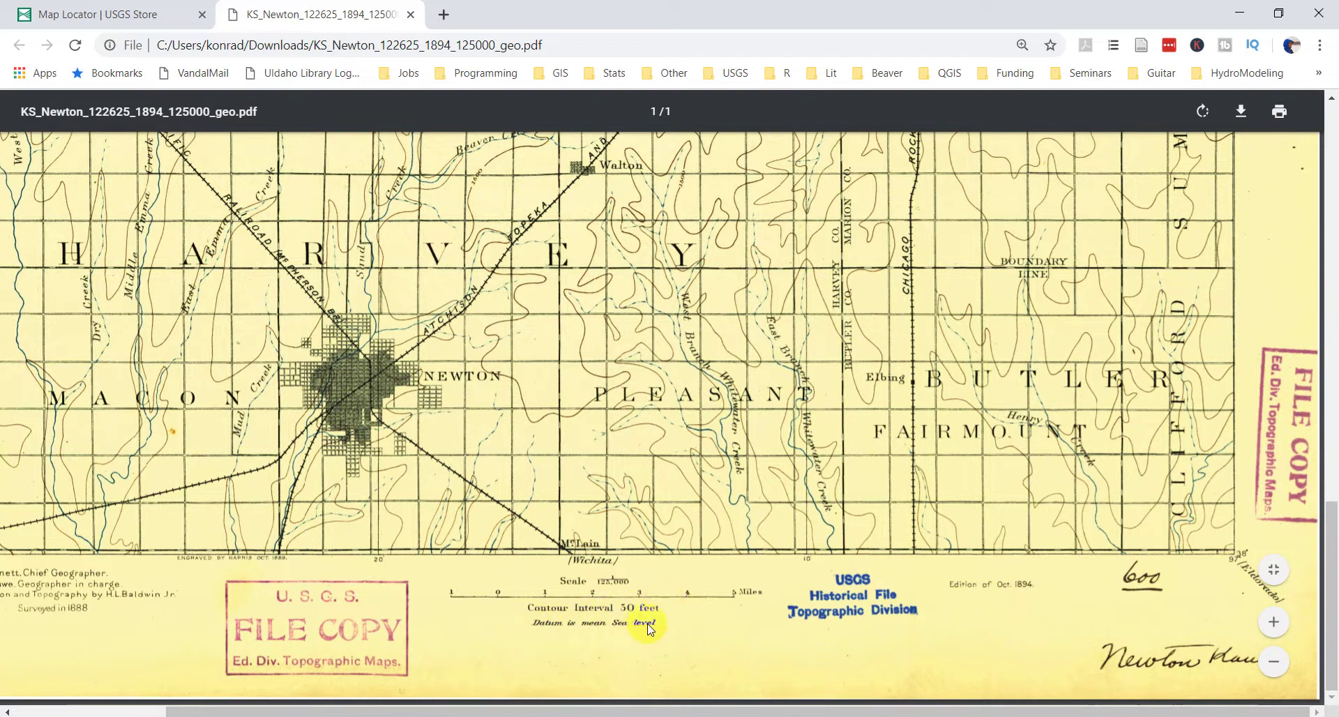
scroll(648, 627, left, 3)
scroll(646, 621, up, 3)
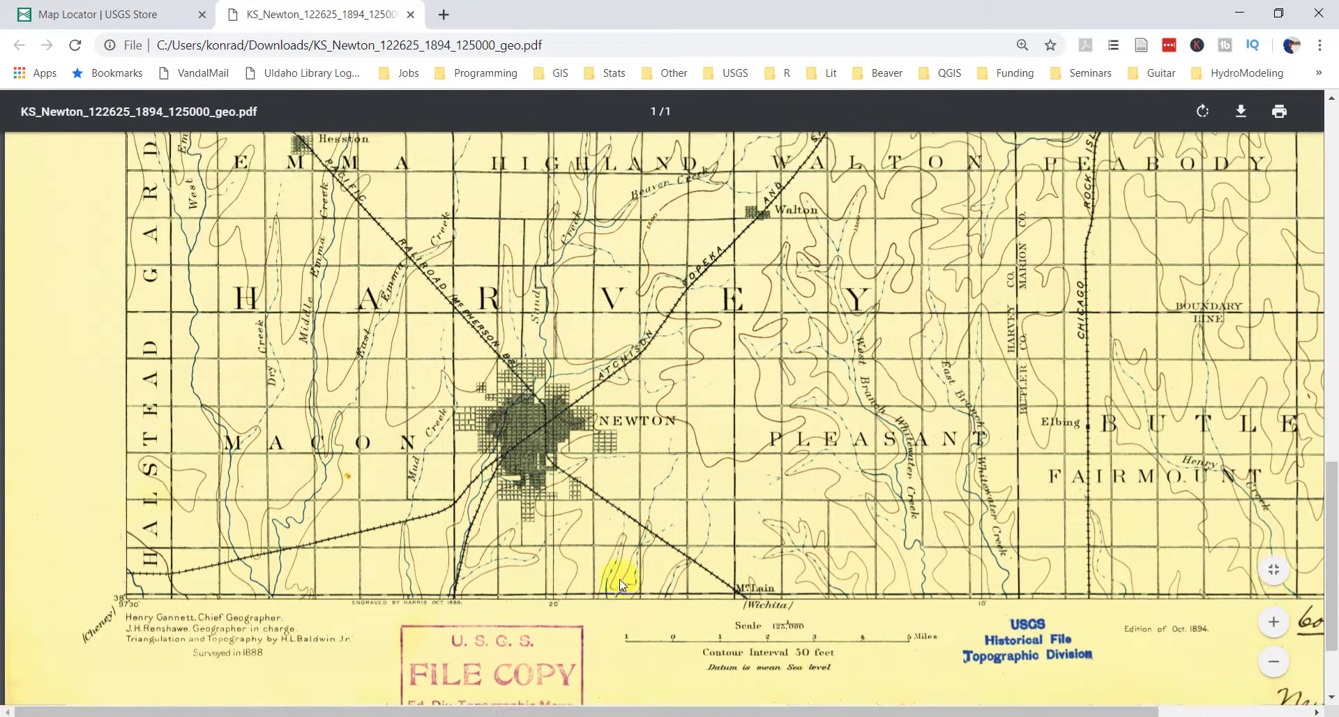
scroll(554, 341, up, 5)
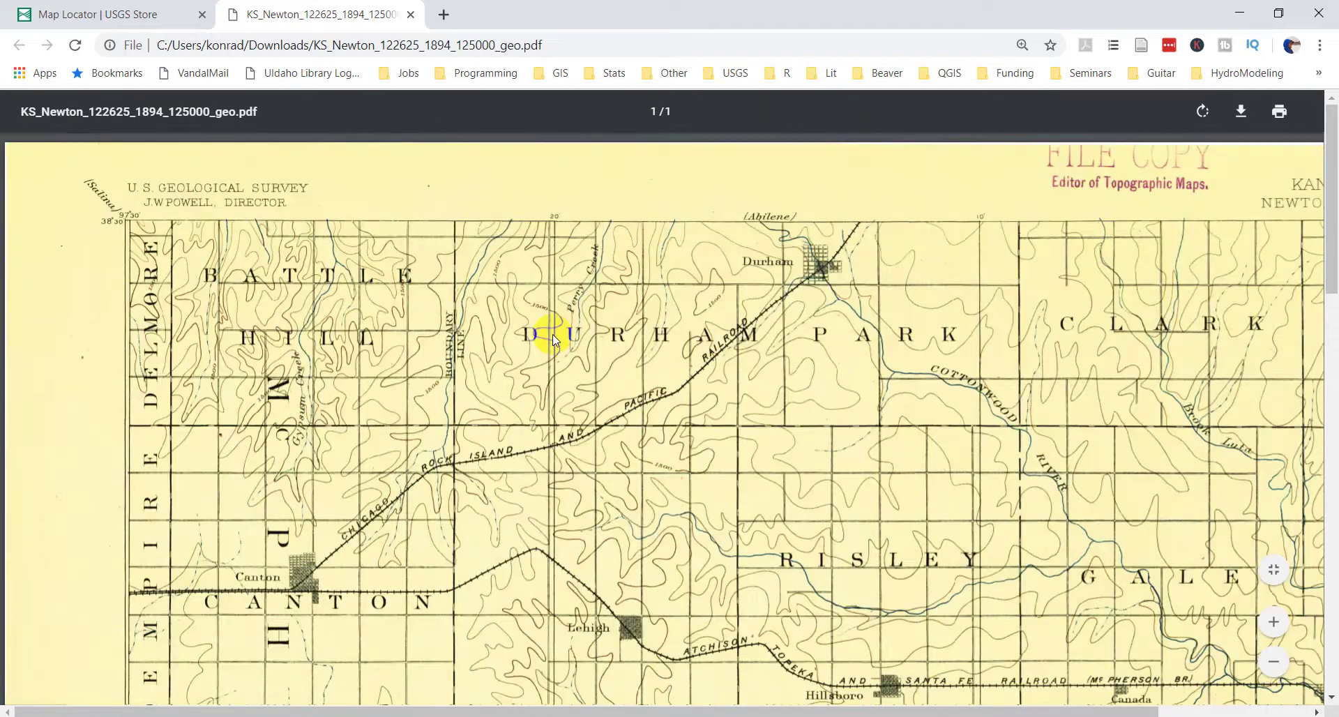
scroll(781, 322, right, 3)
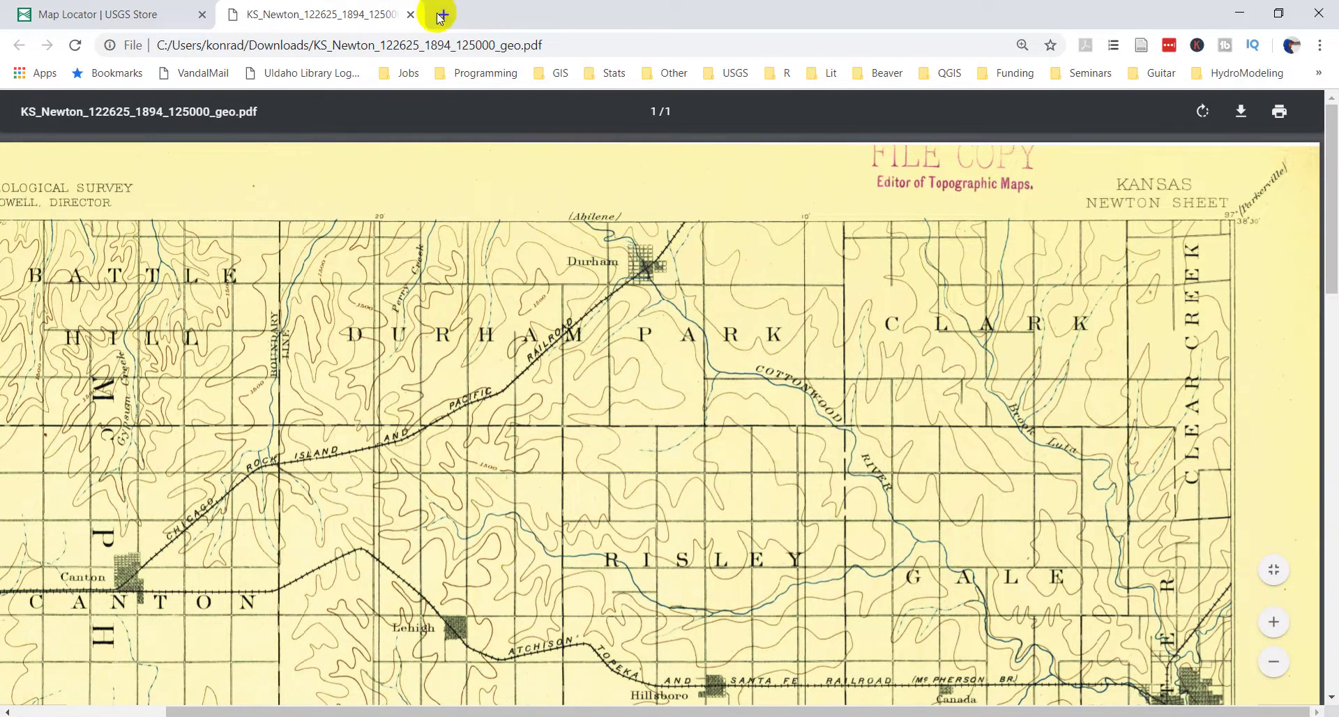
click(410, 15)
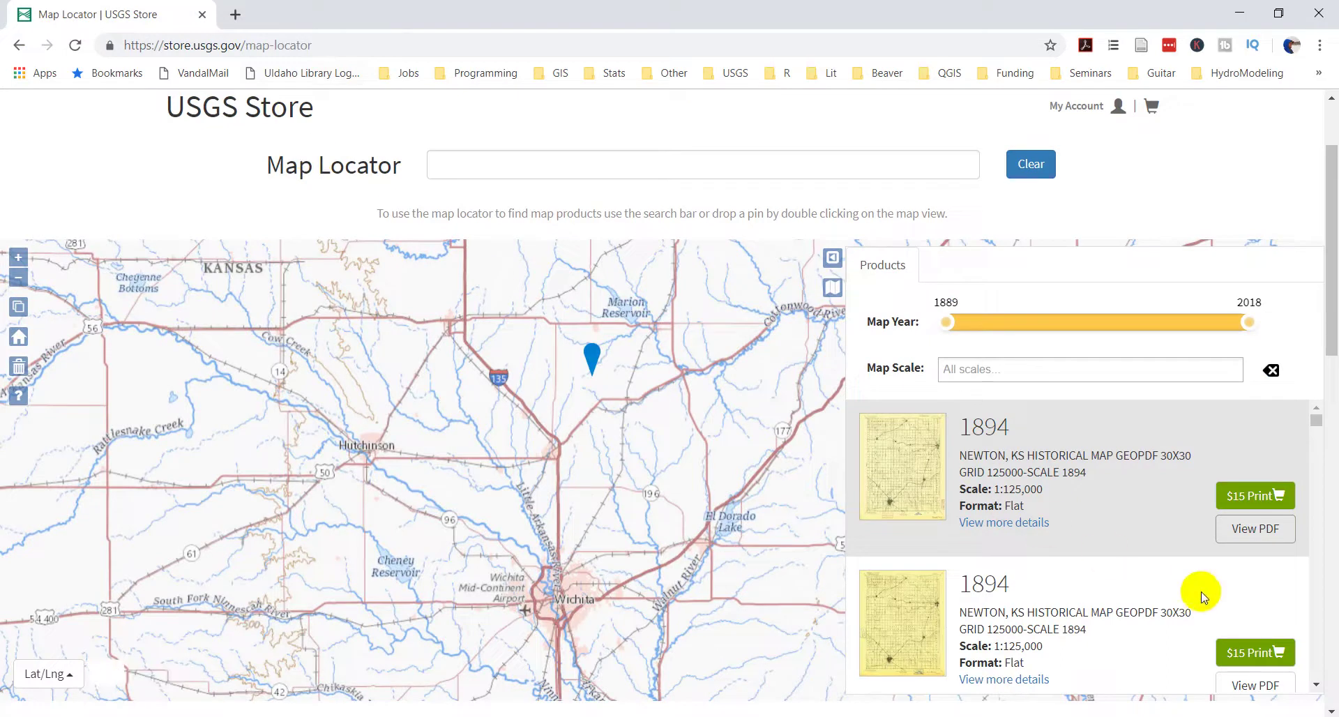
Scroll through the Products list to locate the 1989 Peabody NW map.
scroll(1166, 590, down, 1)
scroll(1164, 590, down, 2)
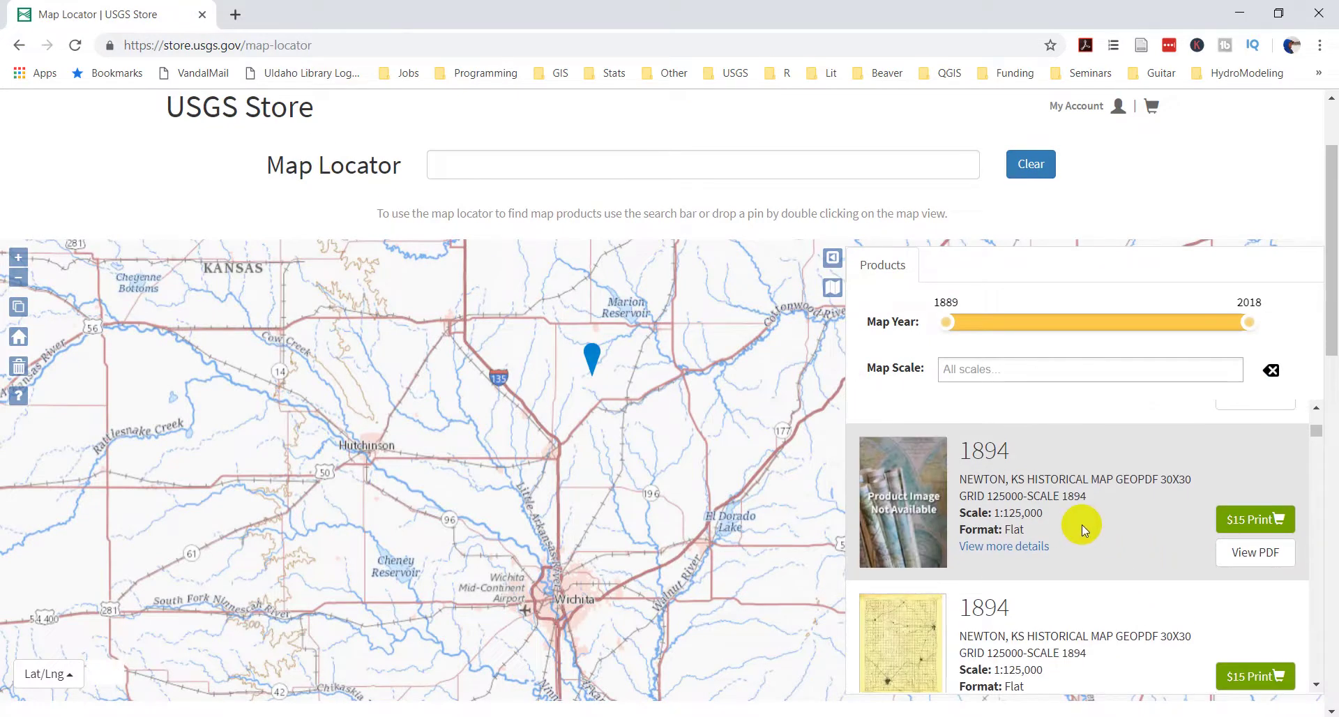
scroll(1053, 531, down, 5)
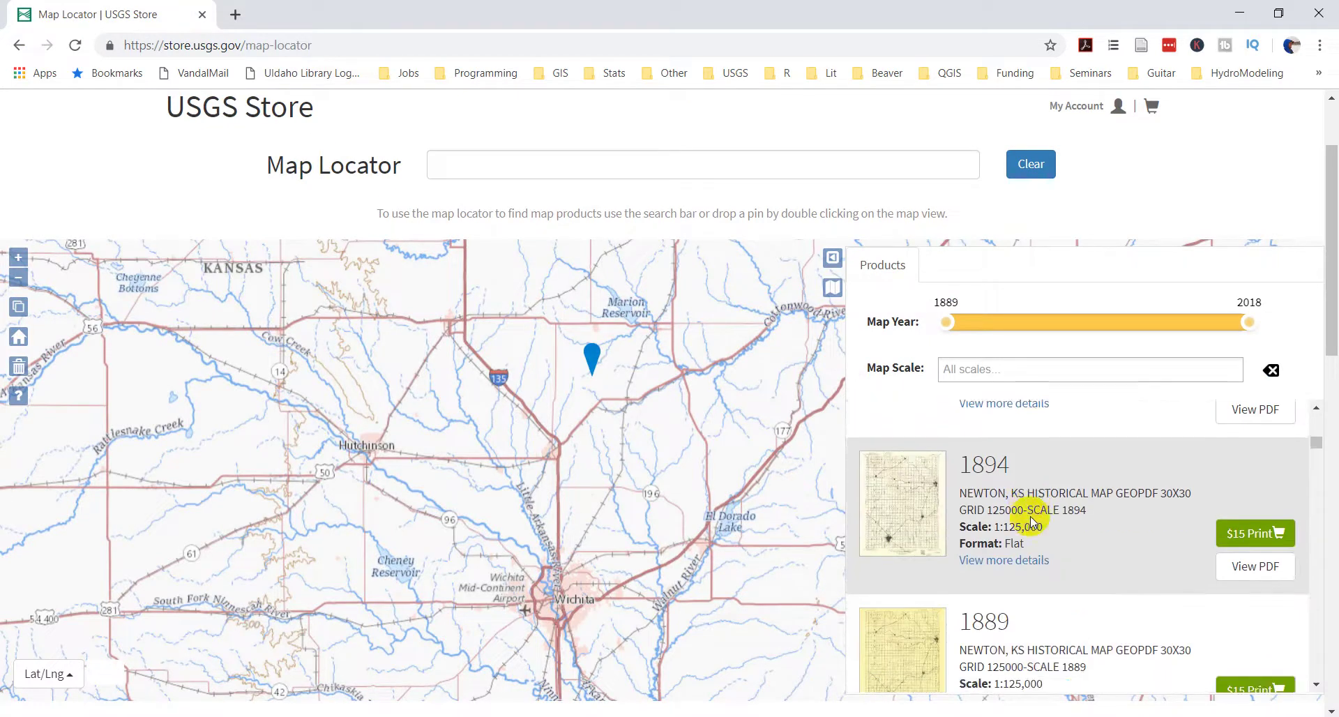
scroll(1032, 522, up, 2)
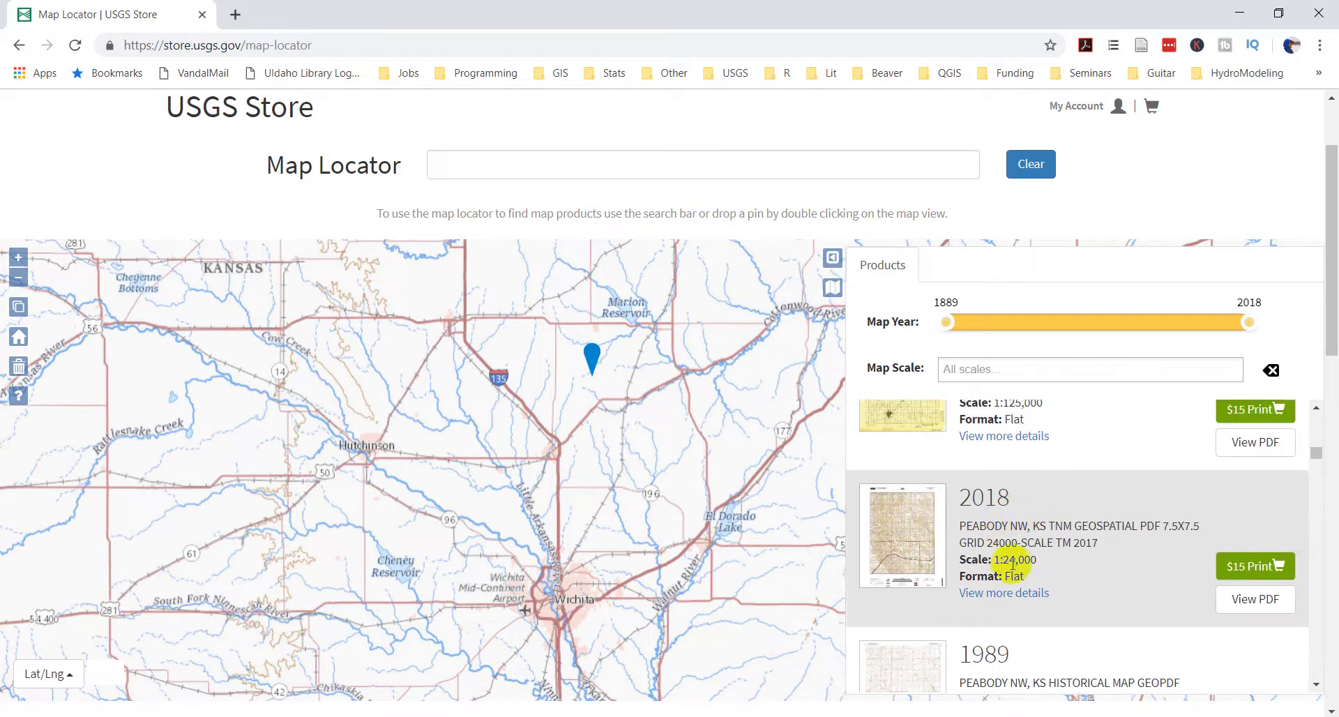
scroll(1030, 586, up, 2)
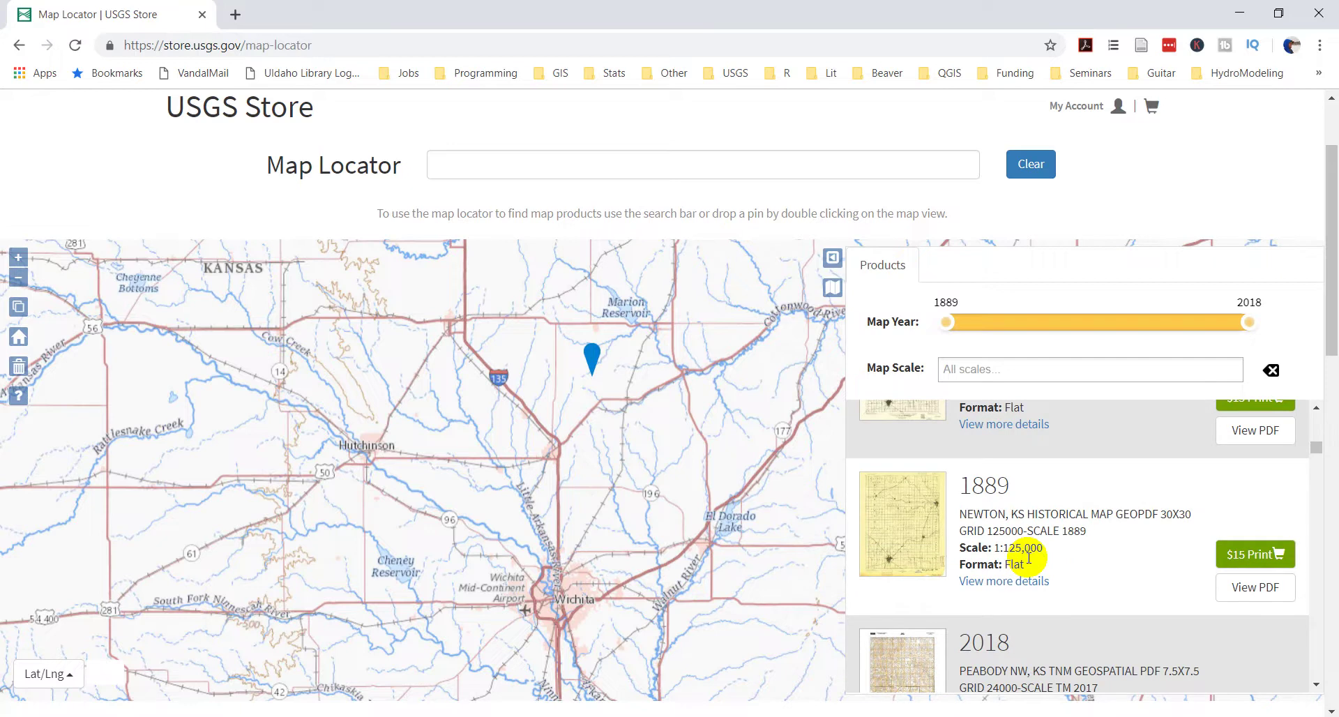
scroll(1028, 558, up, 2)
scroll(1028, 558, down, 5)
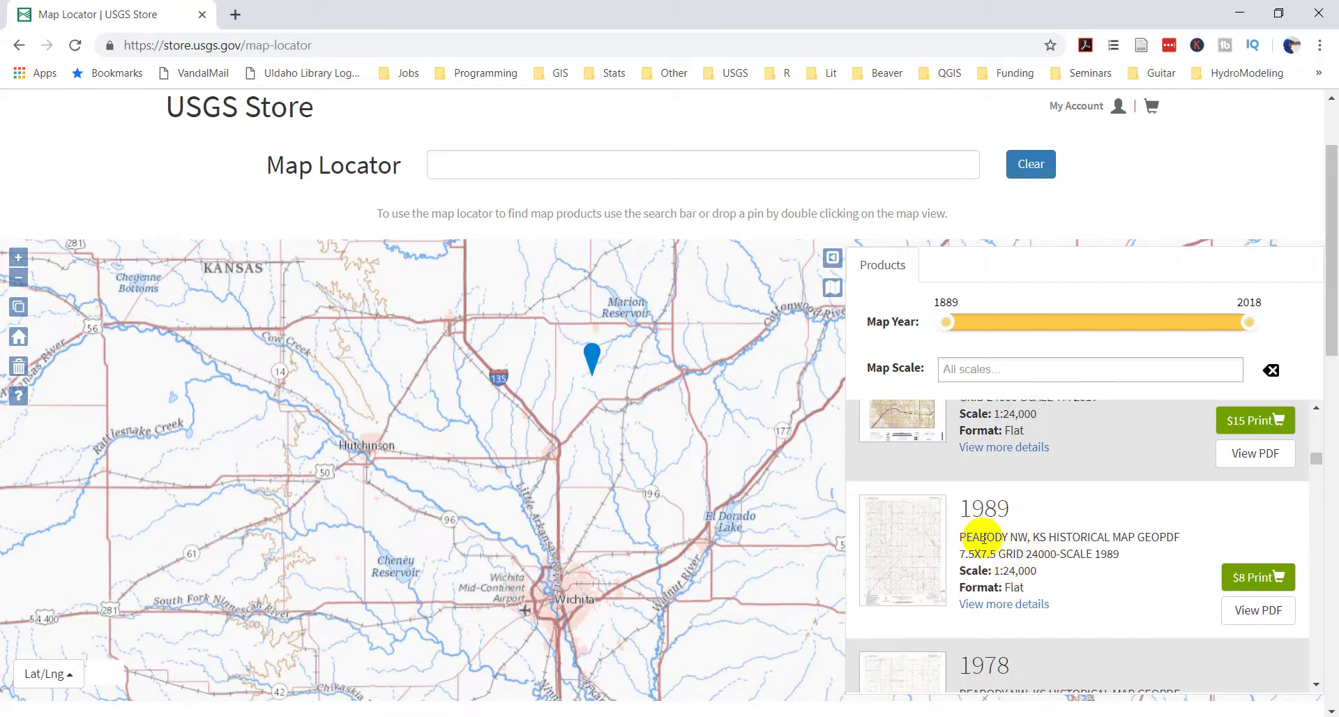
scroll(968, 547, down, 2)
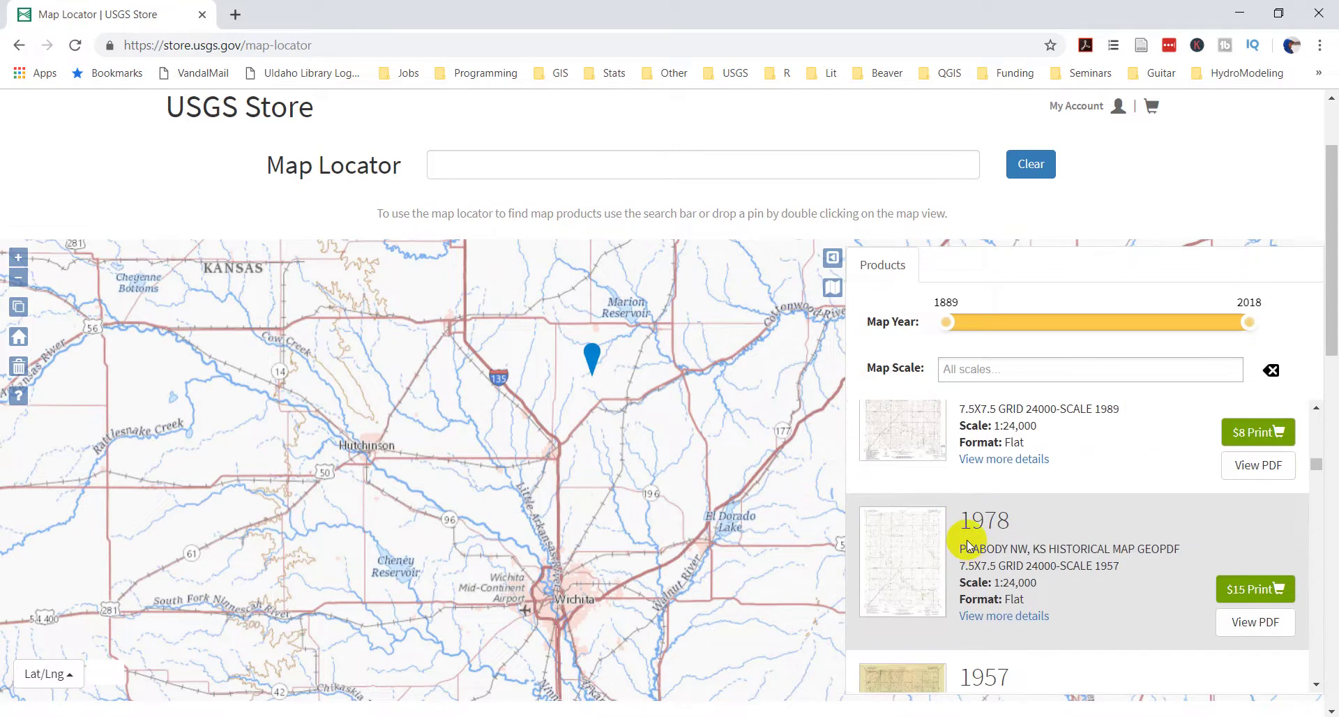
scroll(970, 545, up, 2)
scroll(976, 534, down, 2)
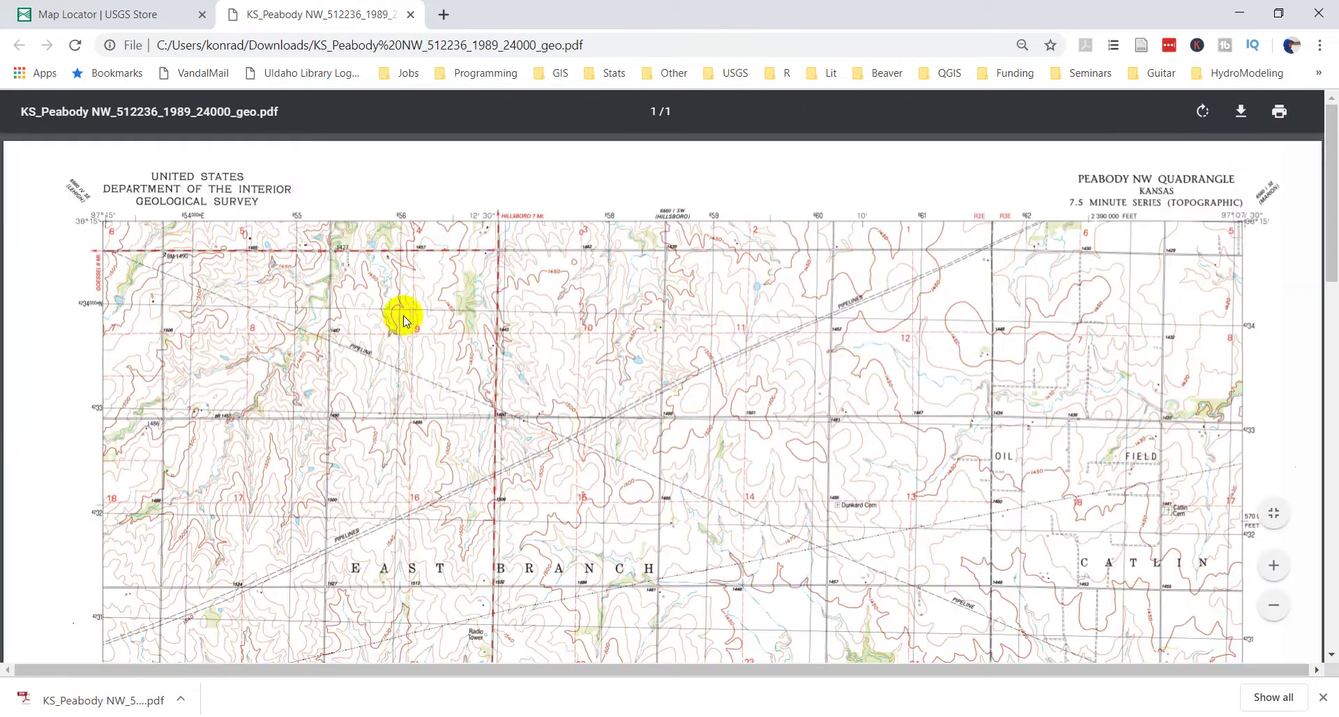
Bring the Peabody NW map's bottom-margin 1927 datum and 1:24 000 scale notes into readable view.
scroll(197, 279, down, 3)
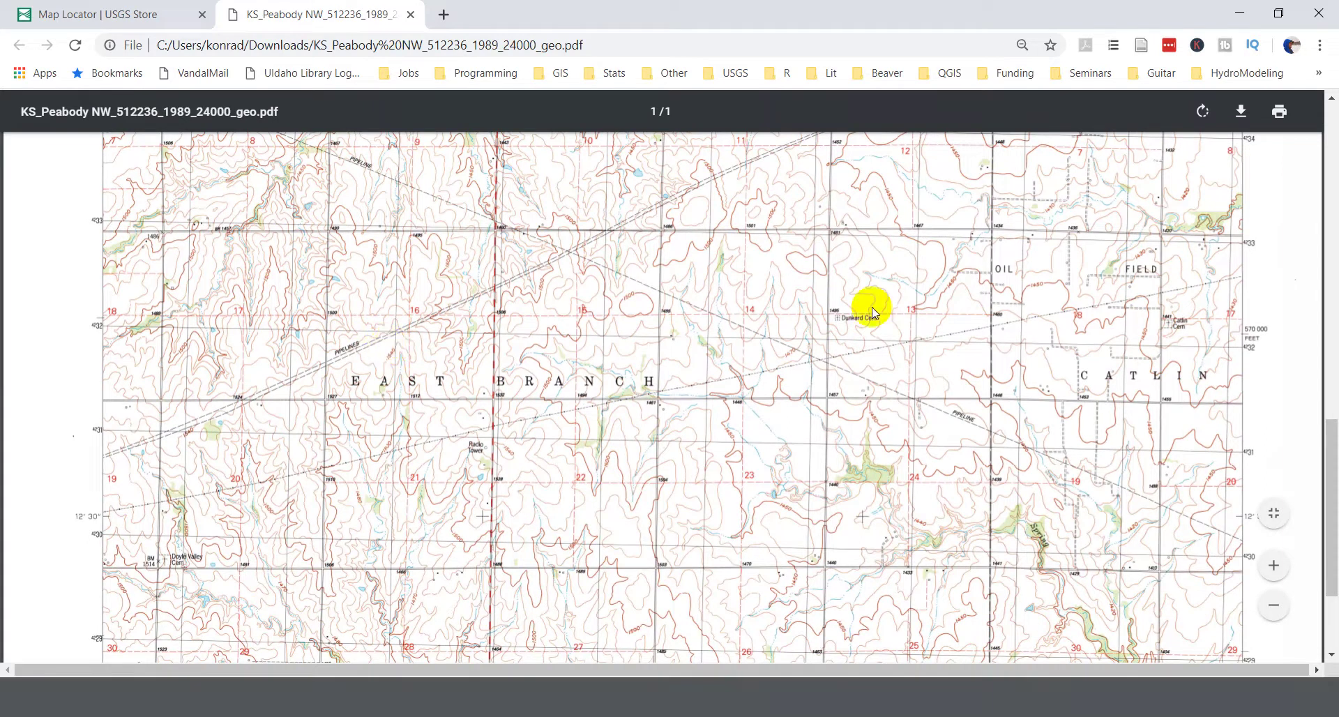
scroll(1102, 376, down, 10)
scroll(1333, 498, down, 3)
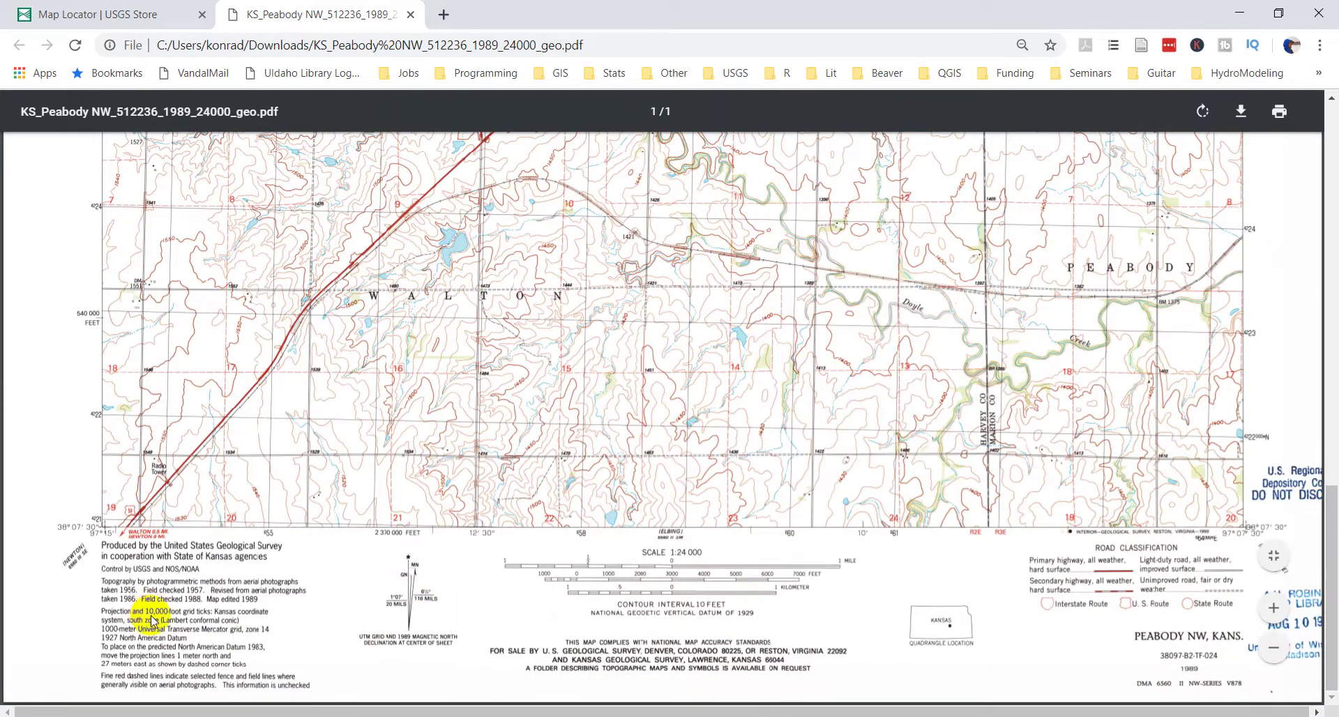
scroll(153, 645, up, 1)
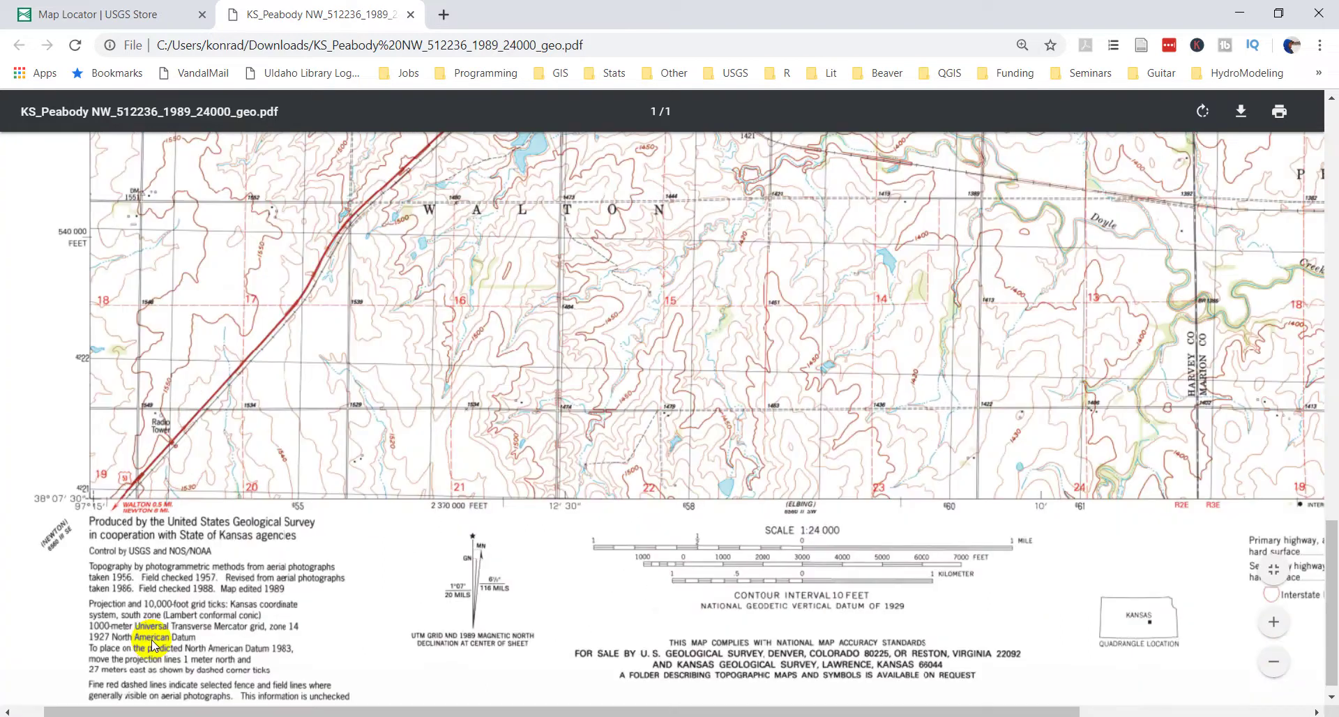
scroll(152, 645, up, 1)
scroll(157, 631, down, 1)
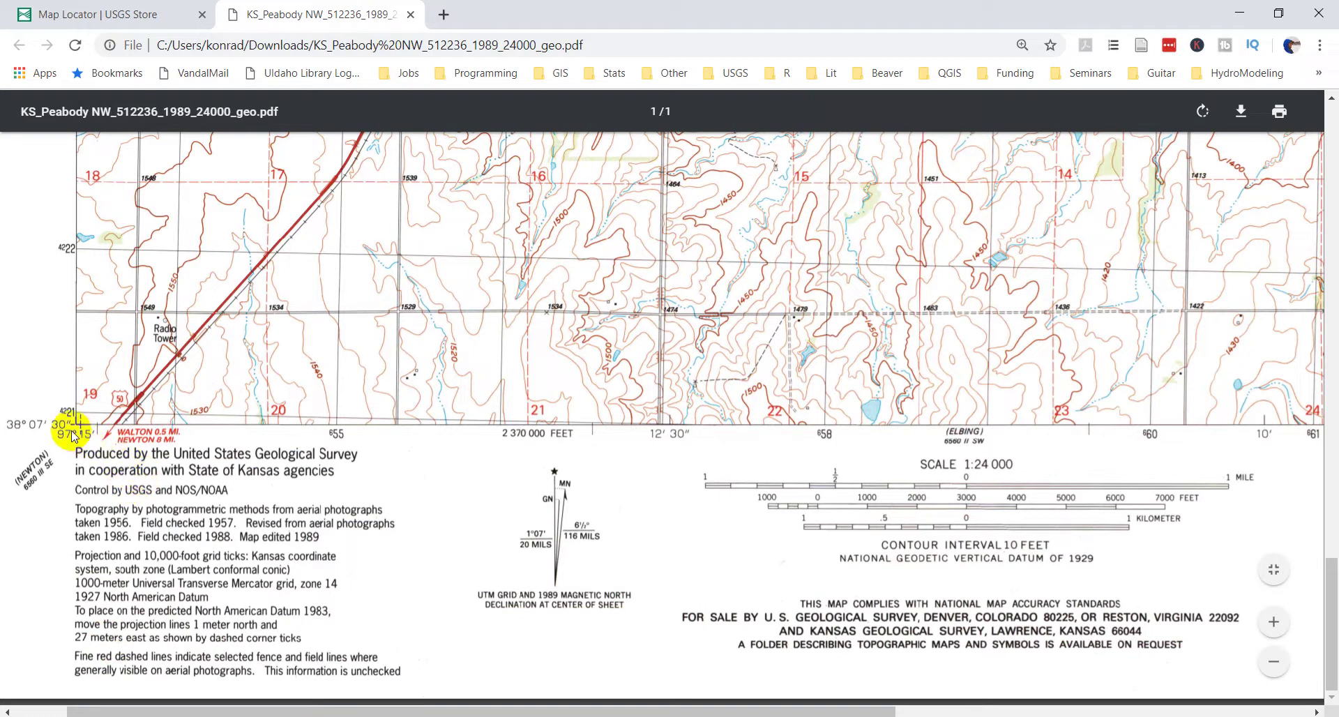
Zoom into the Peabody NW map's 97°15' southwest corner coordinates.
scroll(75, 436, up, 6)
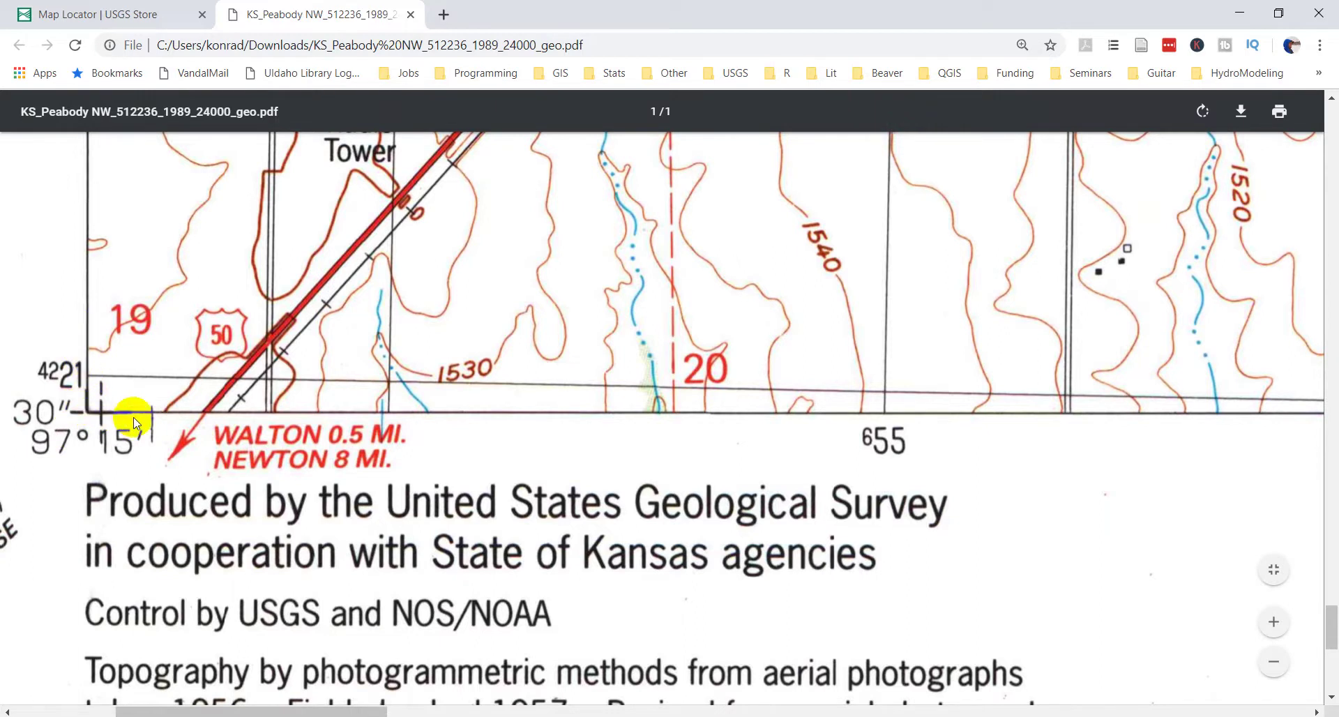
scroll(134, 413, right, 5)
scroll(135, 419, left, 10)
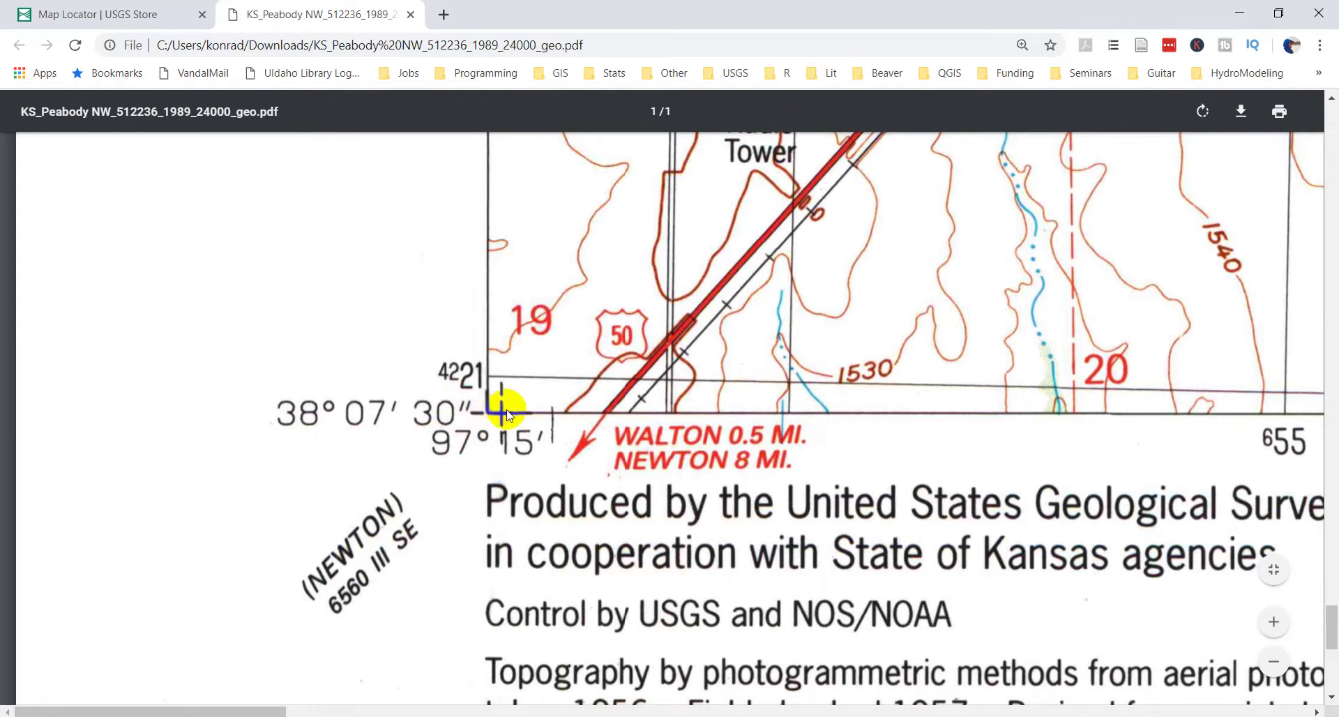
Zoom back out of the PDF and return to the Map Locator | USGS Store tab.
scroll(701, 414, up, 6)
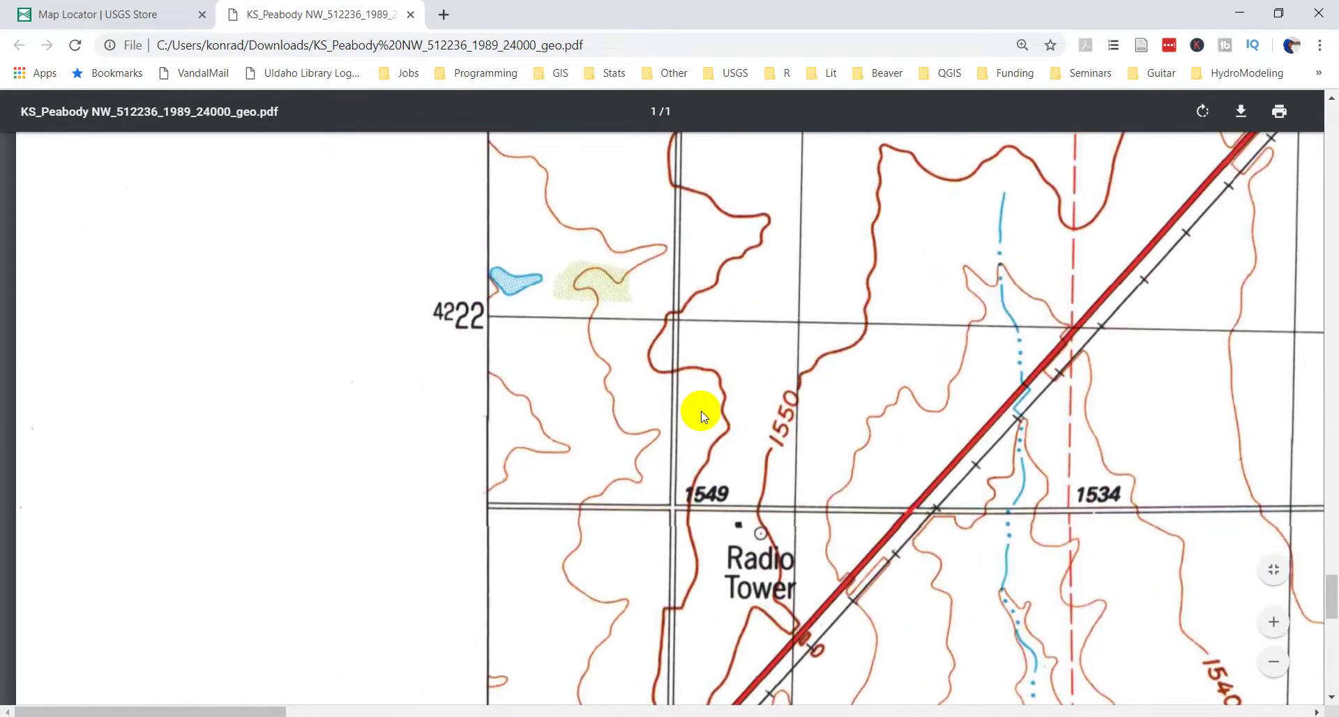
scroll(700, 415, down, 3)
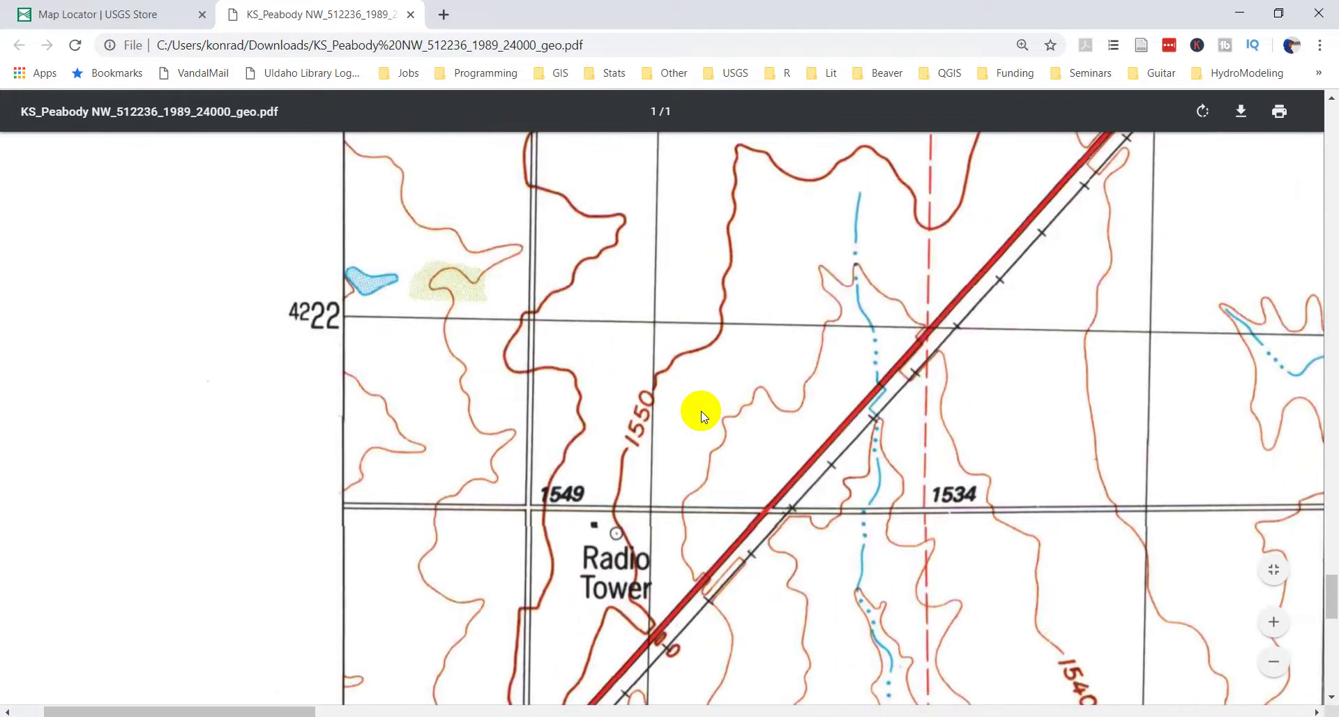
scroll(1011, 412, up, 6)
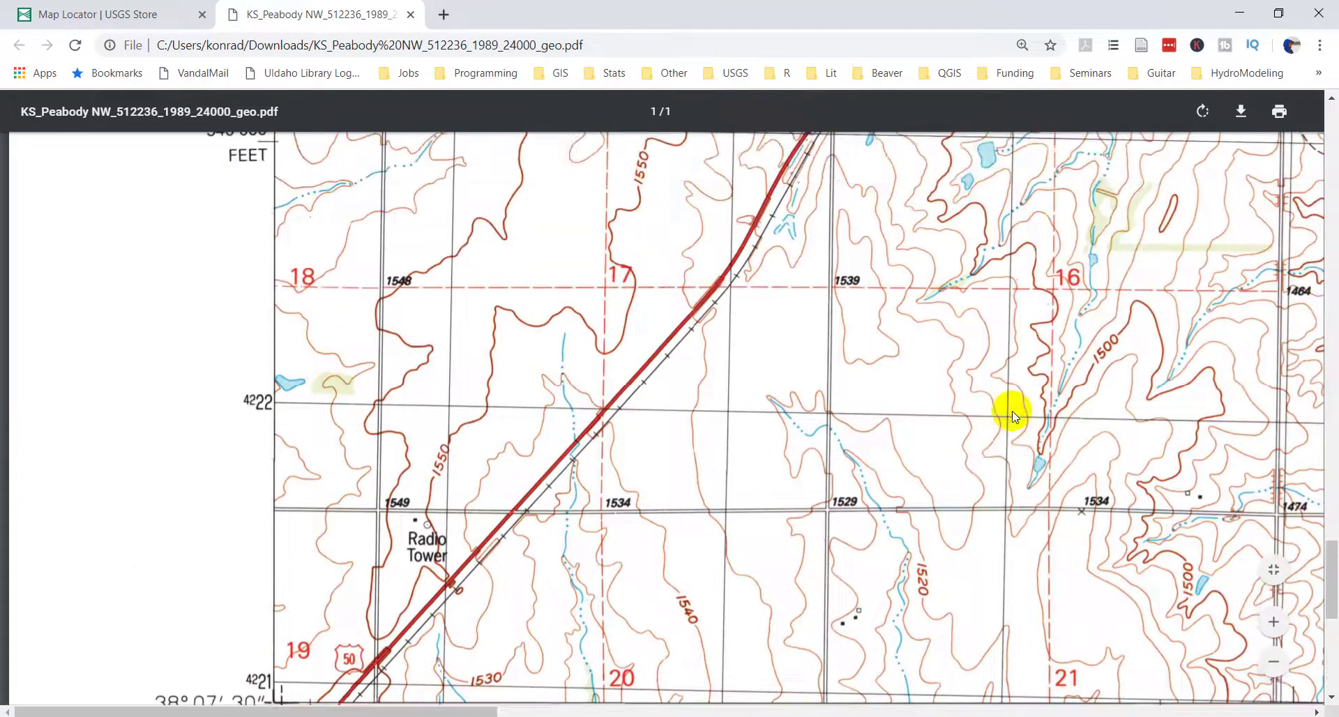
scroll(1011, 411, down, 2)
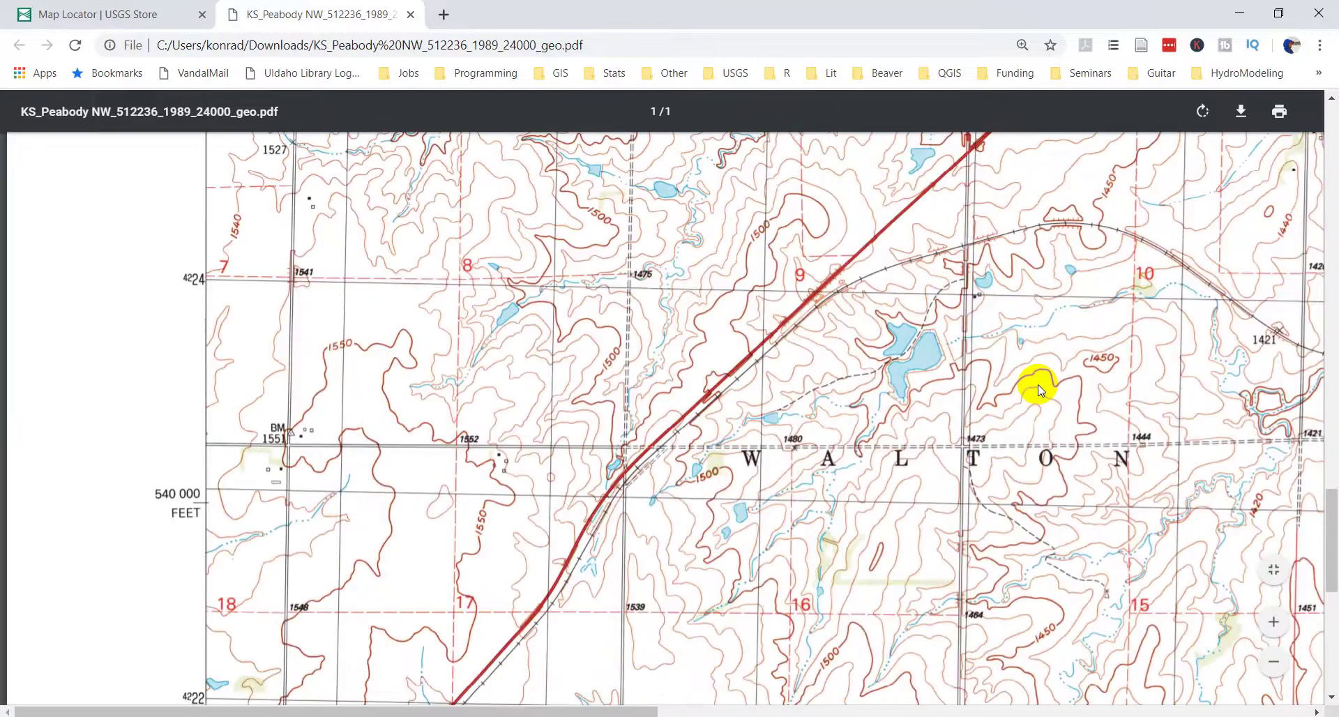
scroll(1037, 388, down, 4)
scroll(1039, 389, down, 3)
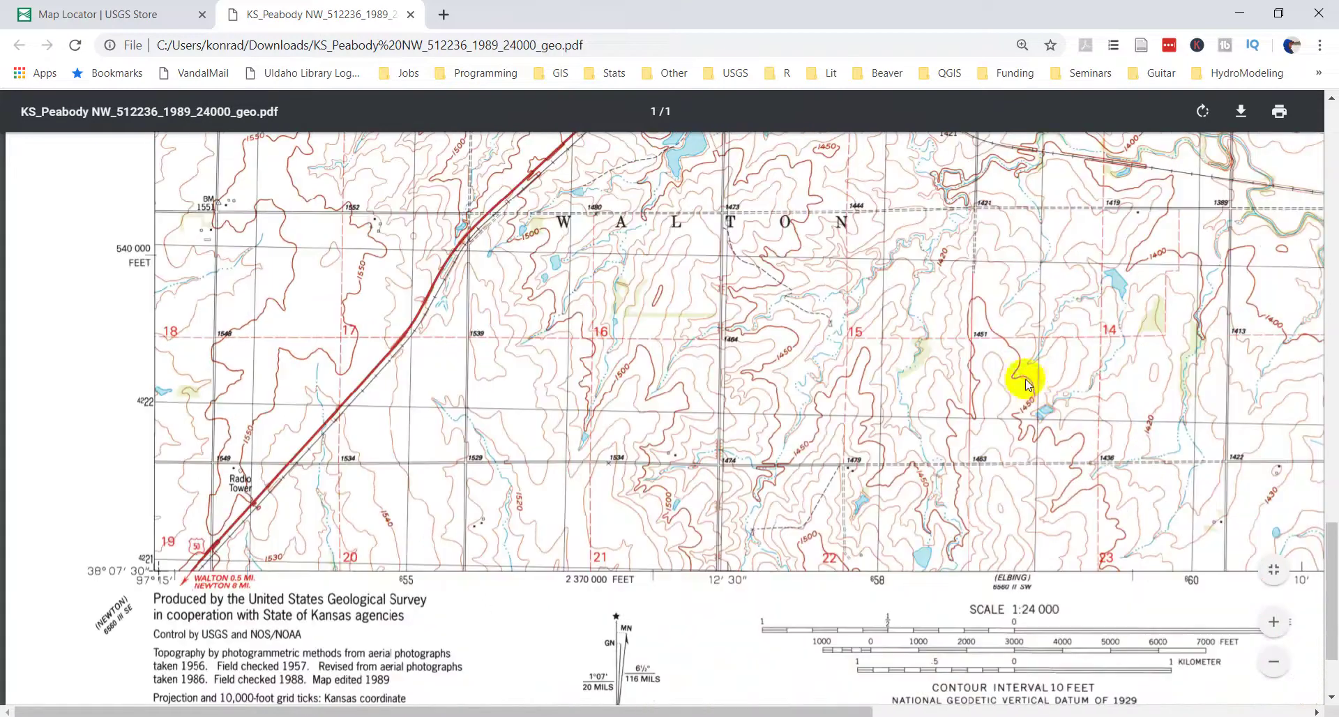
click(110, 15)
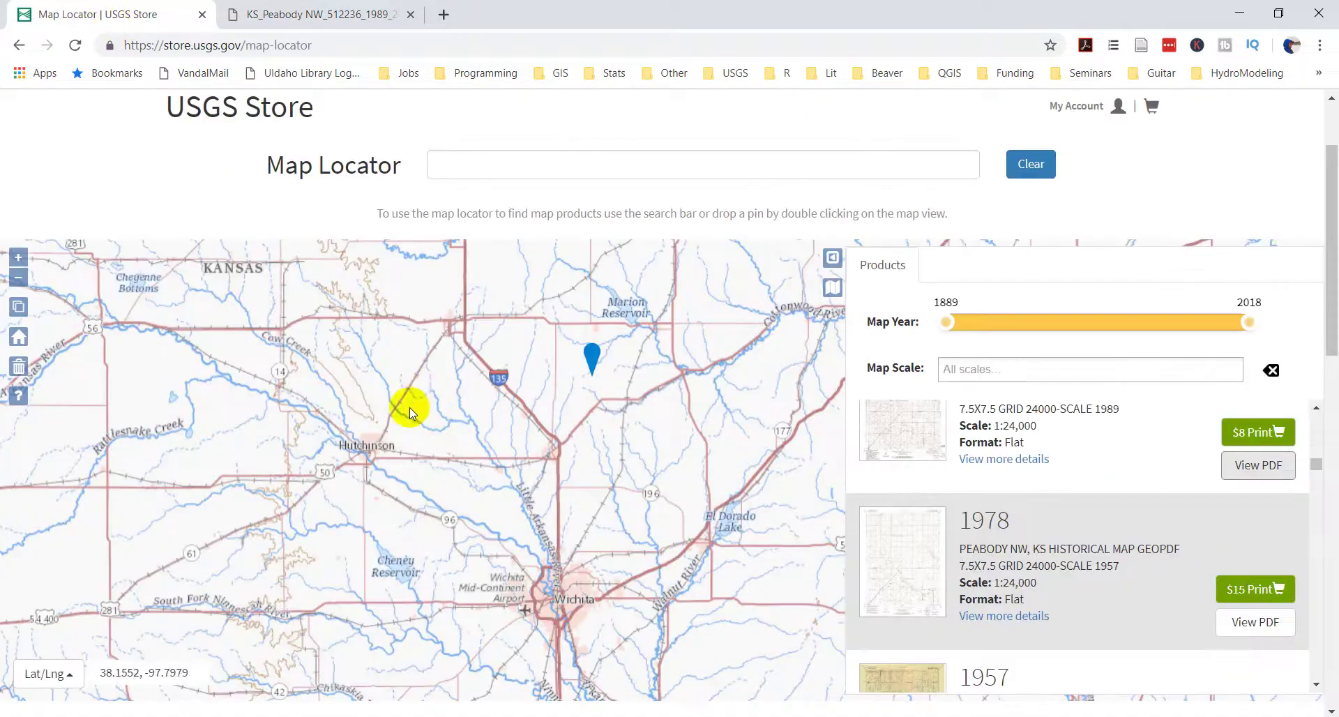
Zoom out, pin the Colorado mountains, and download CO_Snowmass_Mountain_20160914_TM_geo.pdf.
double_click(18, 277)
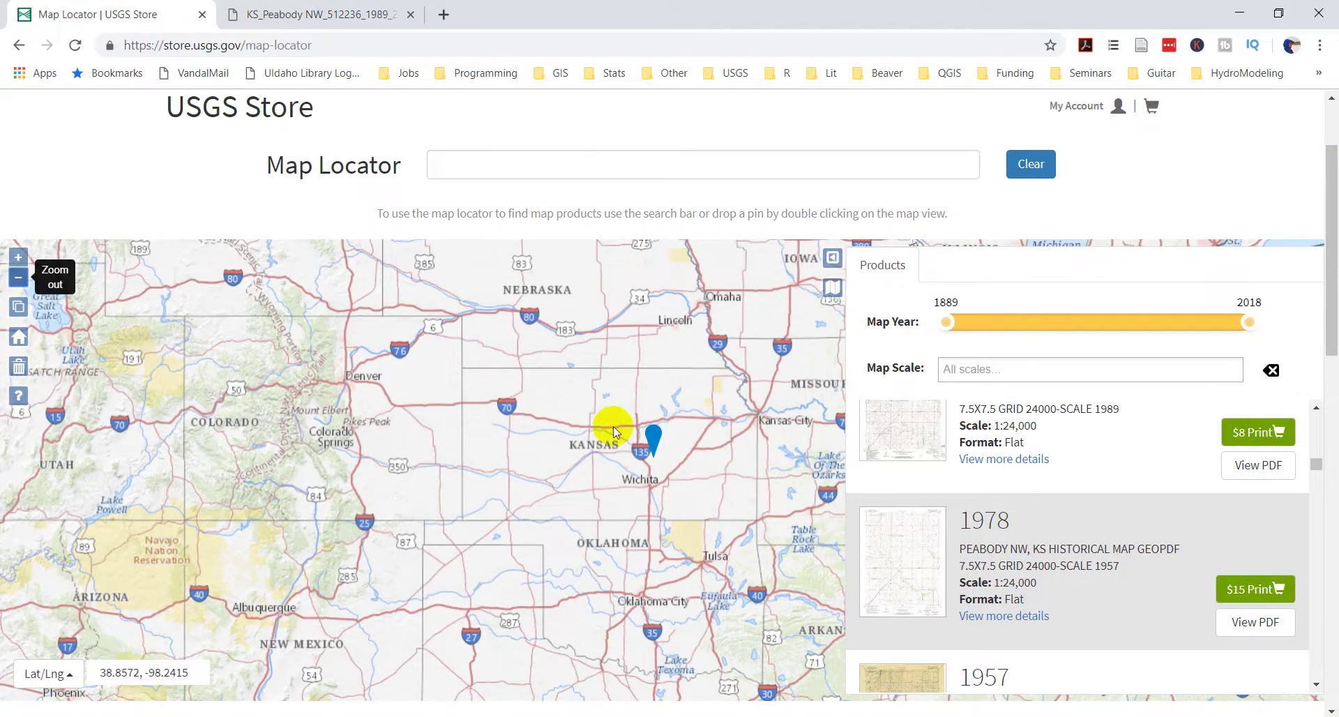
double_click(264, 416)
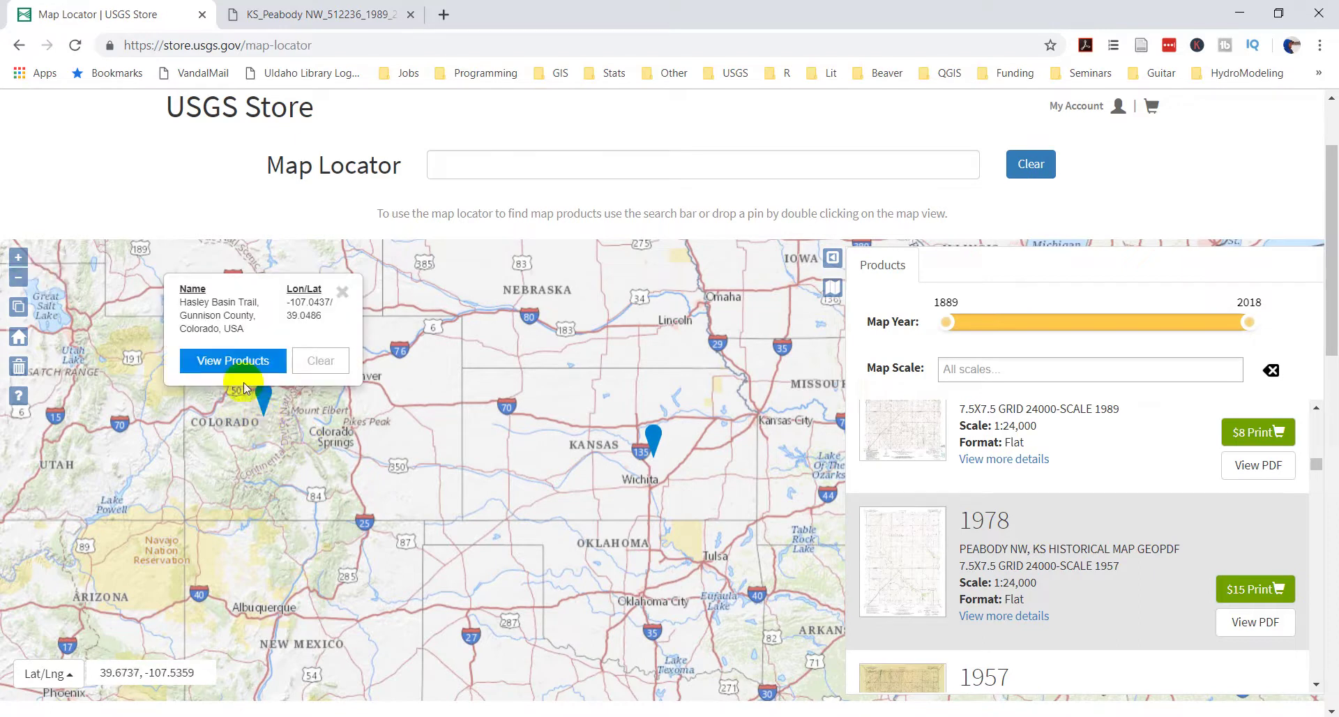
click(238, 362)
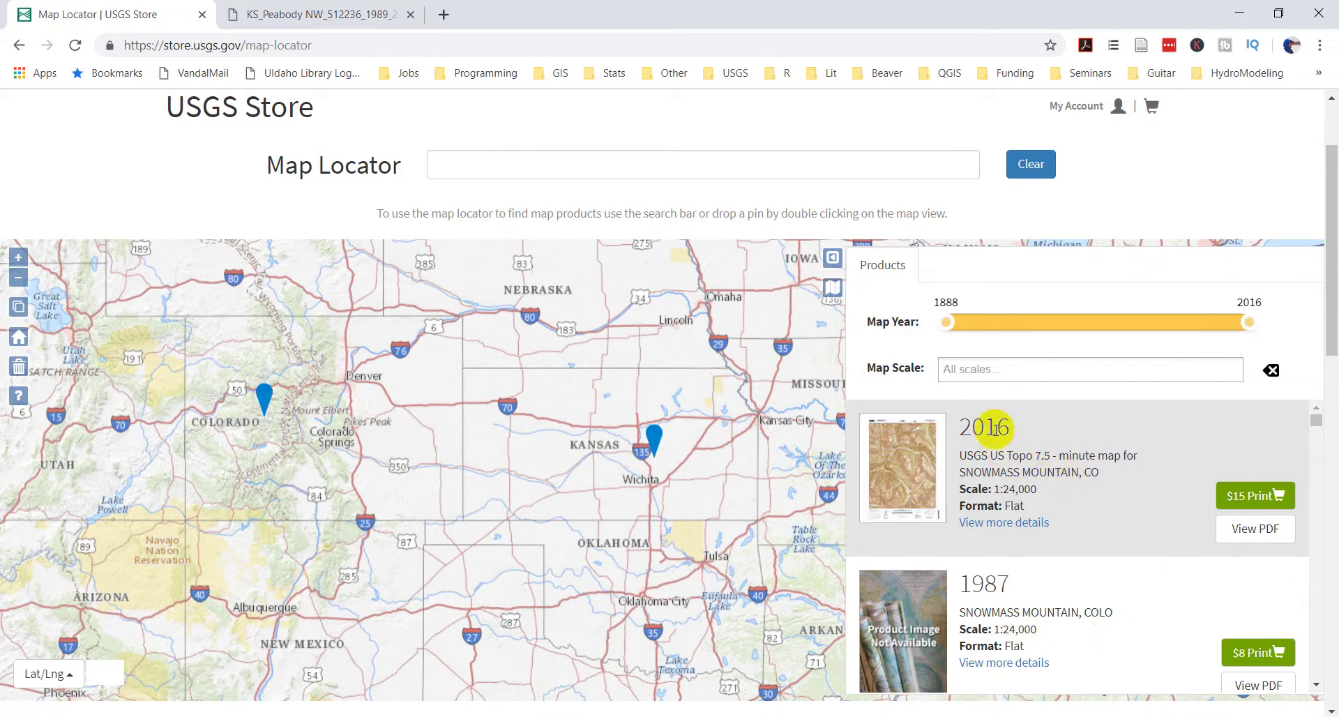
click(1244, 528)
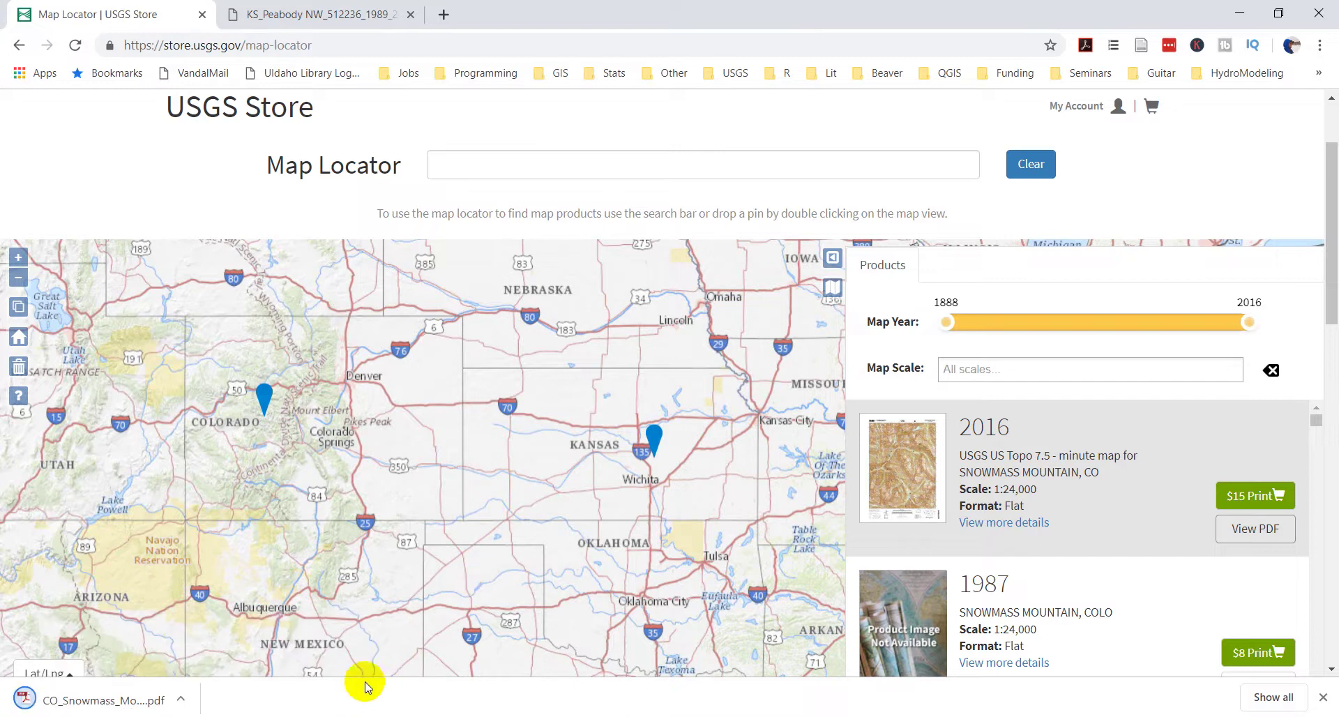
Open CO_Snowmass_Mountain_20160914_TM_geo.pdf from the download shelf and zoom into the sheet.
click(65, 699)
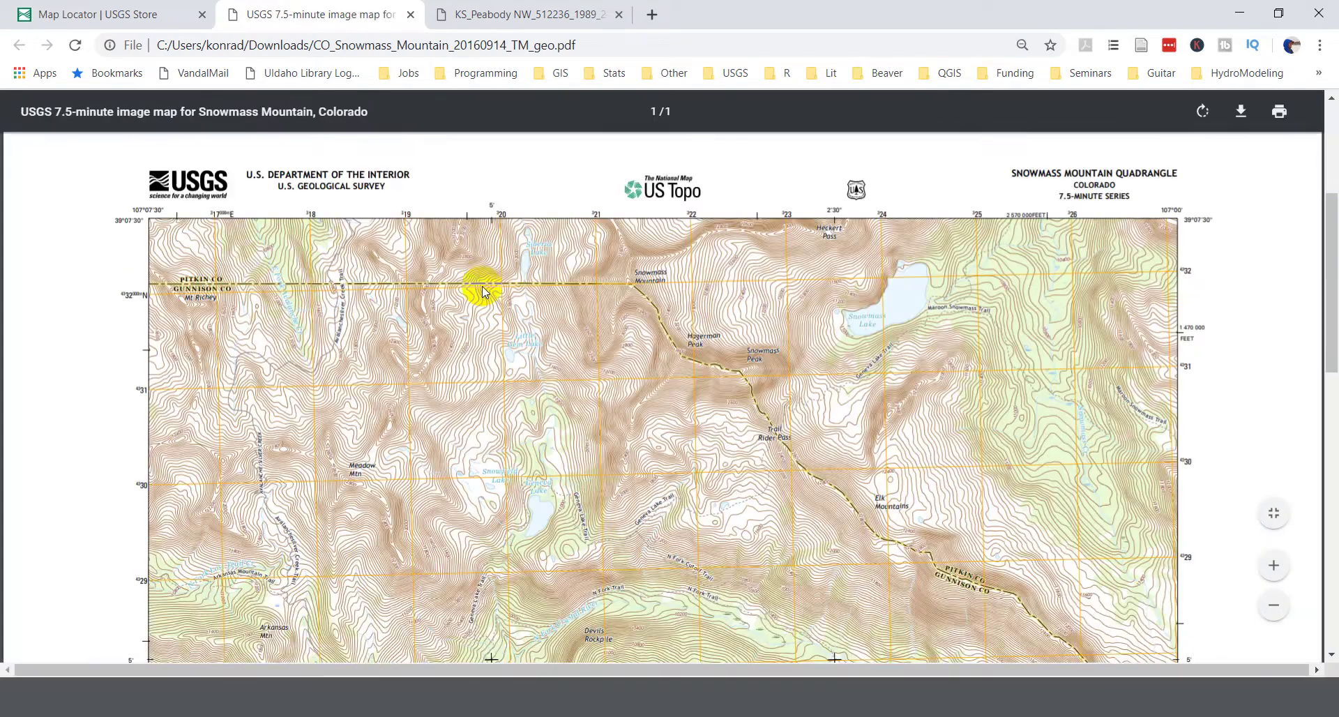
scroll(488, 300, down, 2)
scroll(795, 443, down, 3)
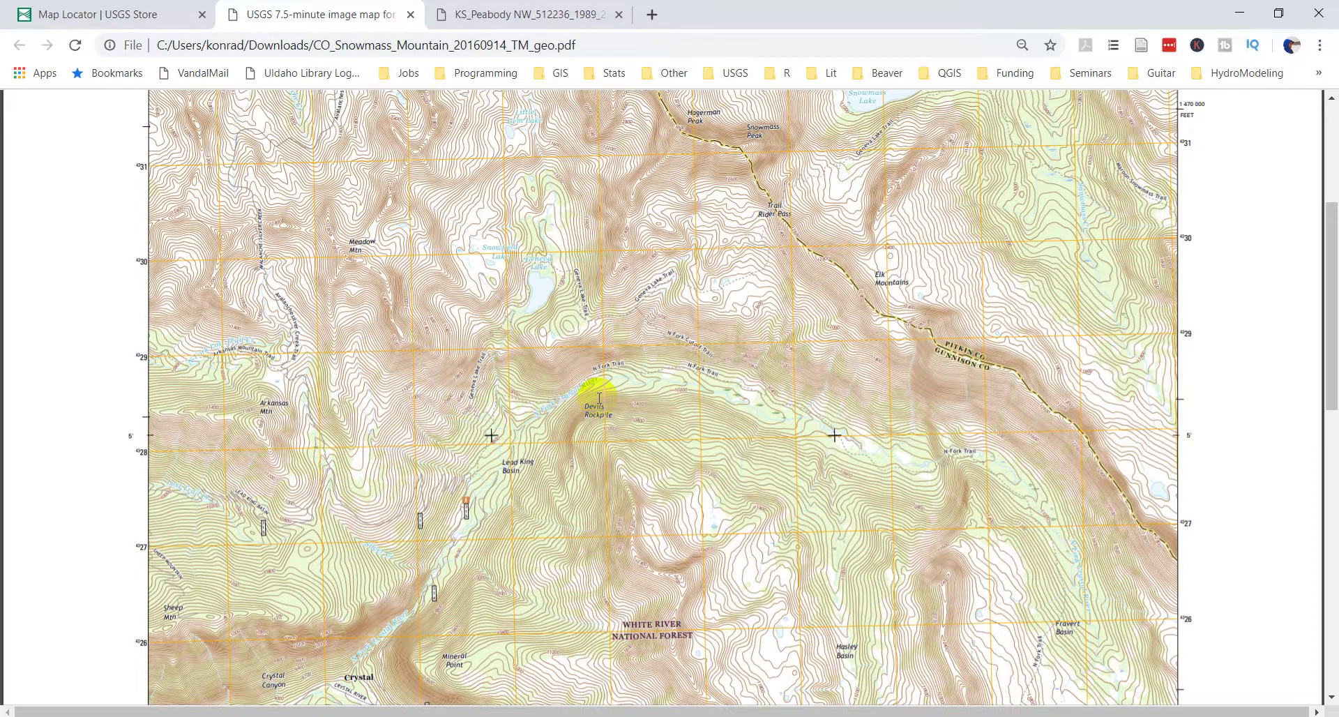
scroll(598, 397, up, 1)
scroll(598, 398, up, 1)
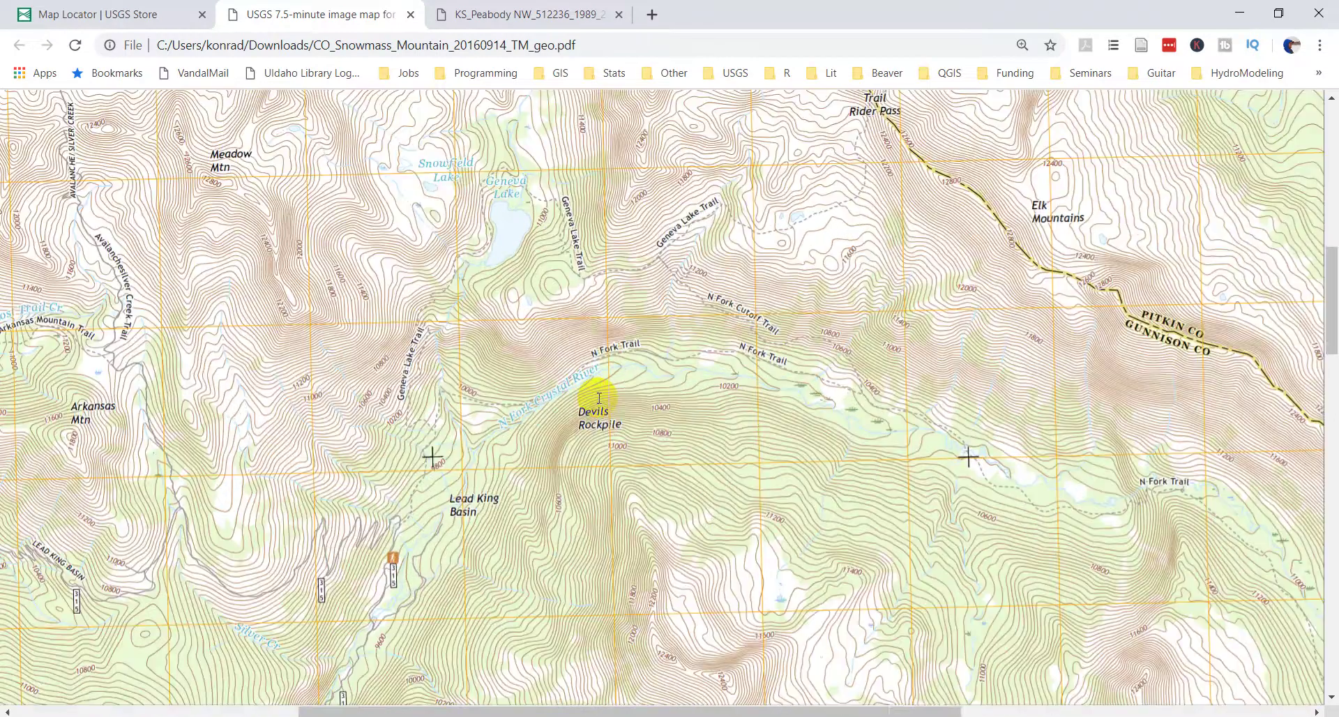
scroll(598, 397, up, 2)
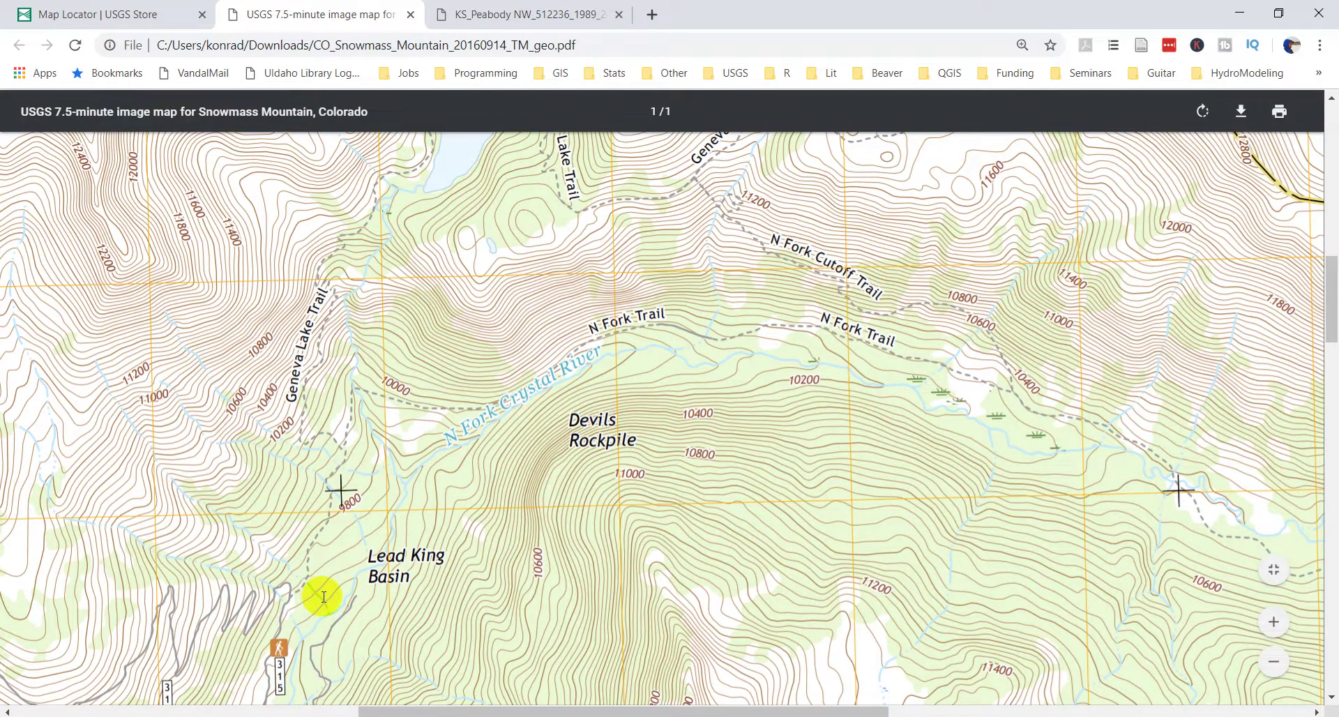
Pan and zoom around the Snowmass Mountain map to look over its terrain.
scroll(340, 546, right, 5)
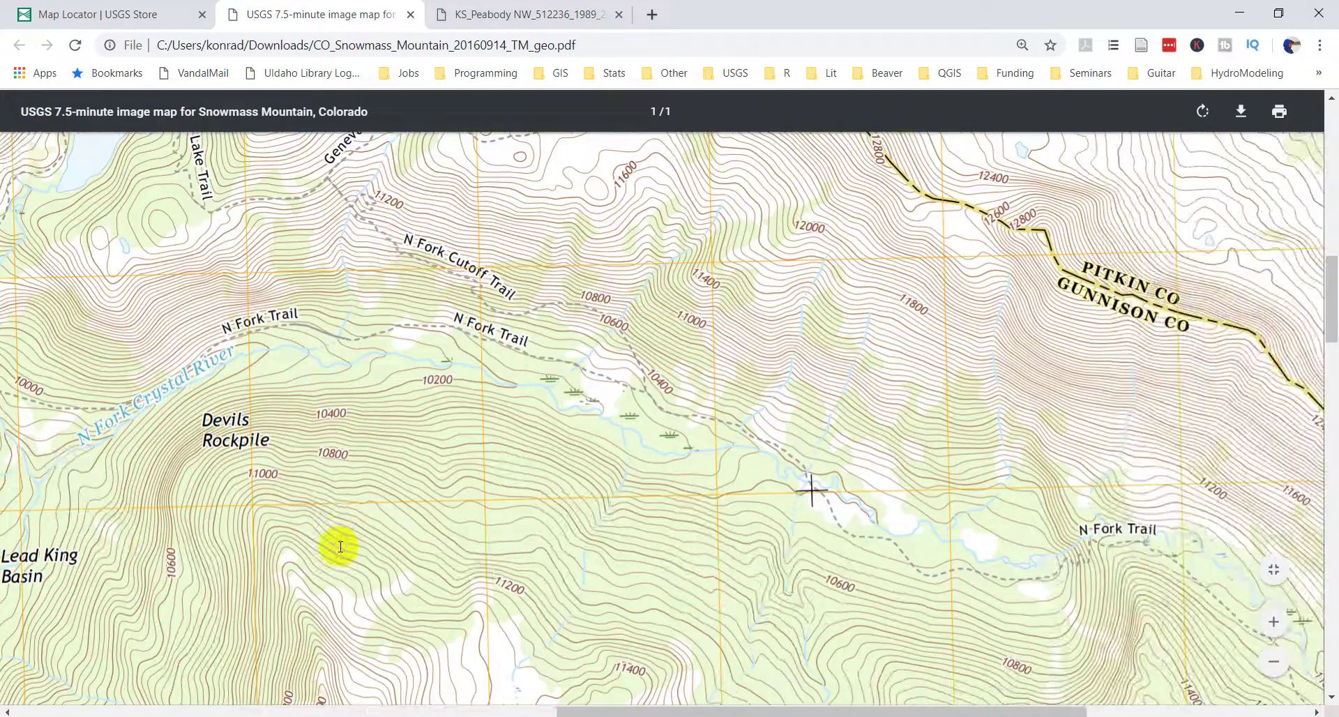
scroll(340, 546, right, 8)
scroll(343, 536, up, 10)
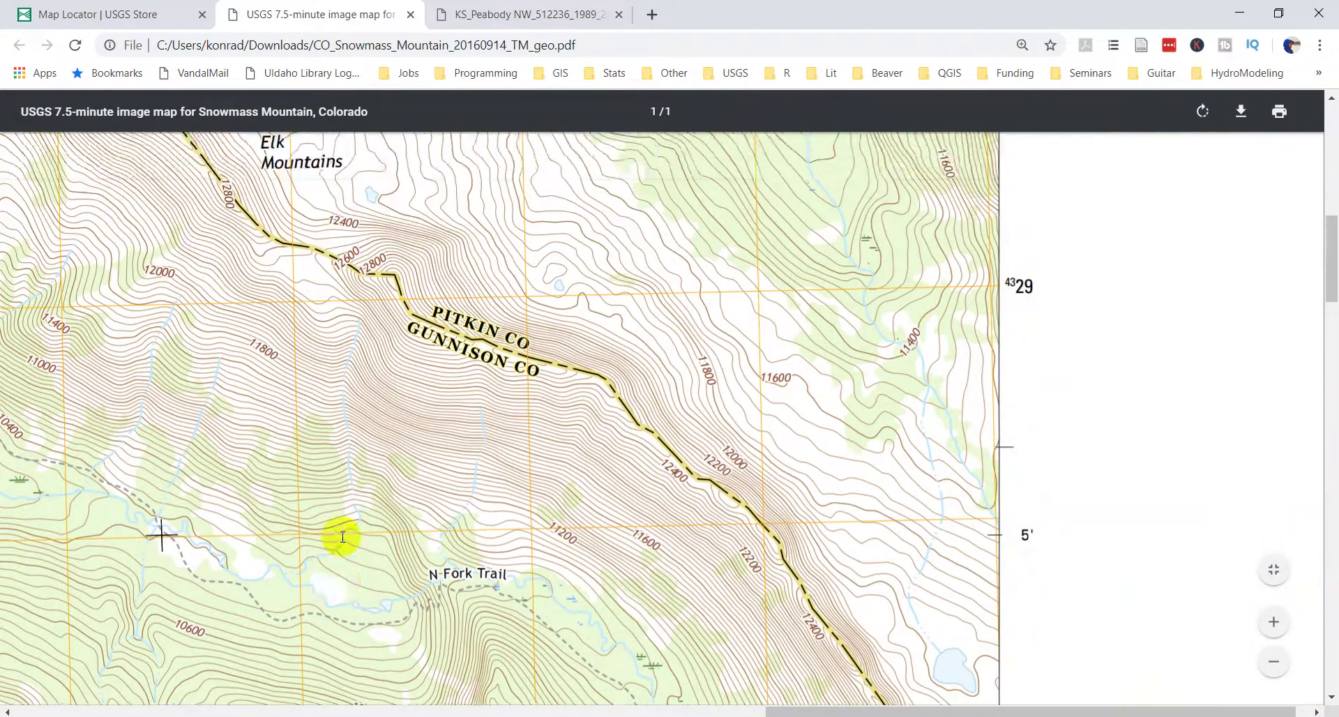
scroll(356, 538, down, 4)
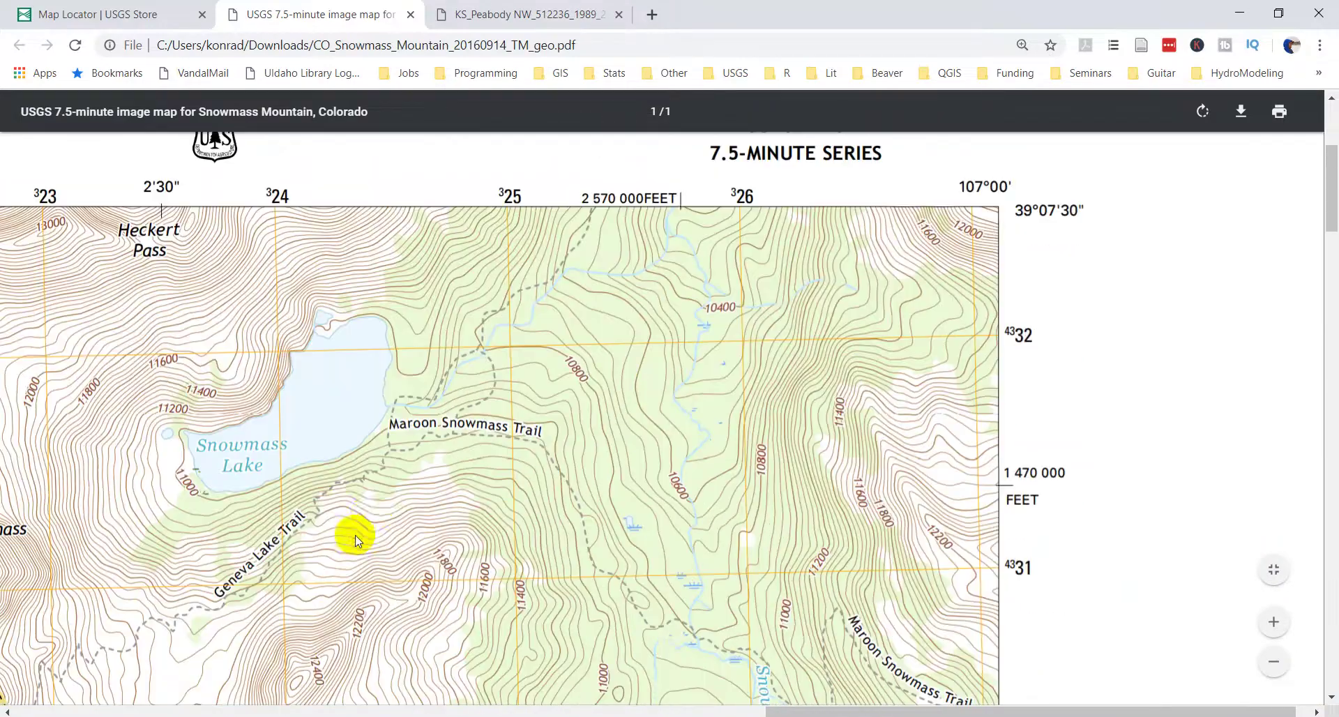
scroll(377, 504, left, 8)
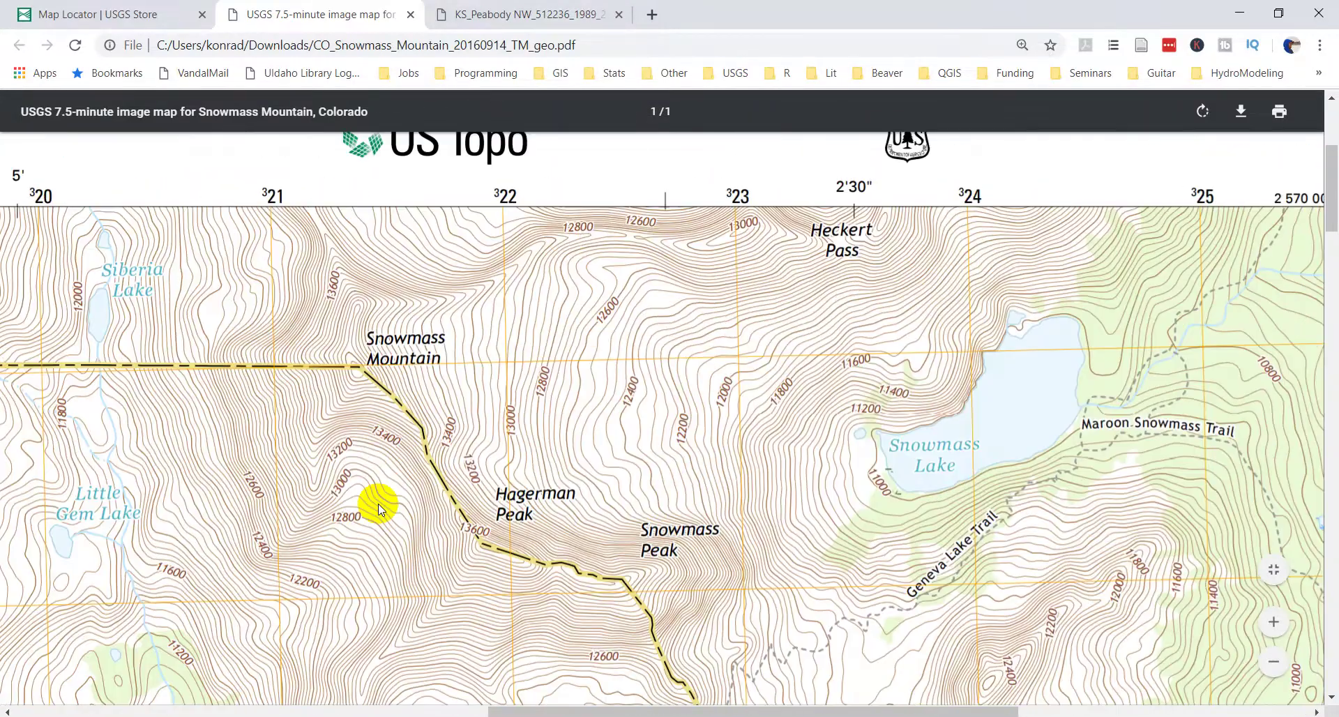
scroll(378, 504, left, 10)
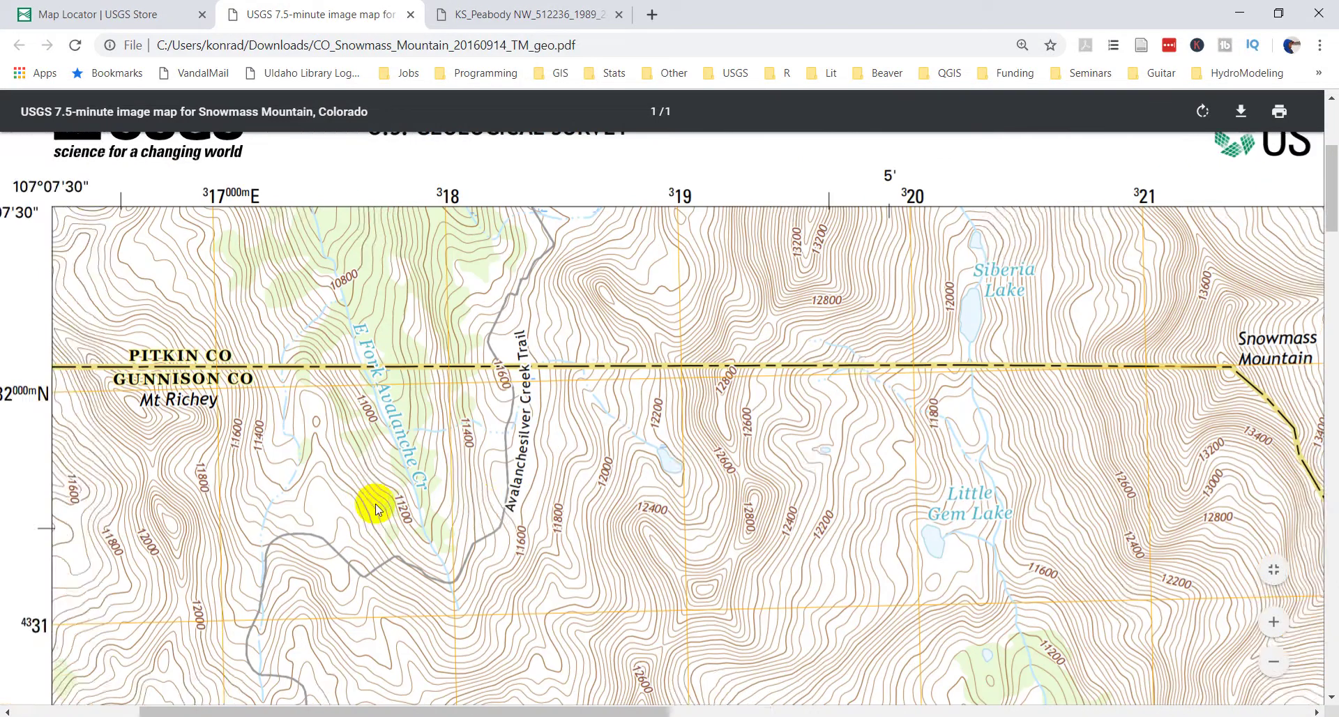
scroll(375, 506, right, 5)
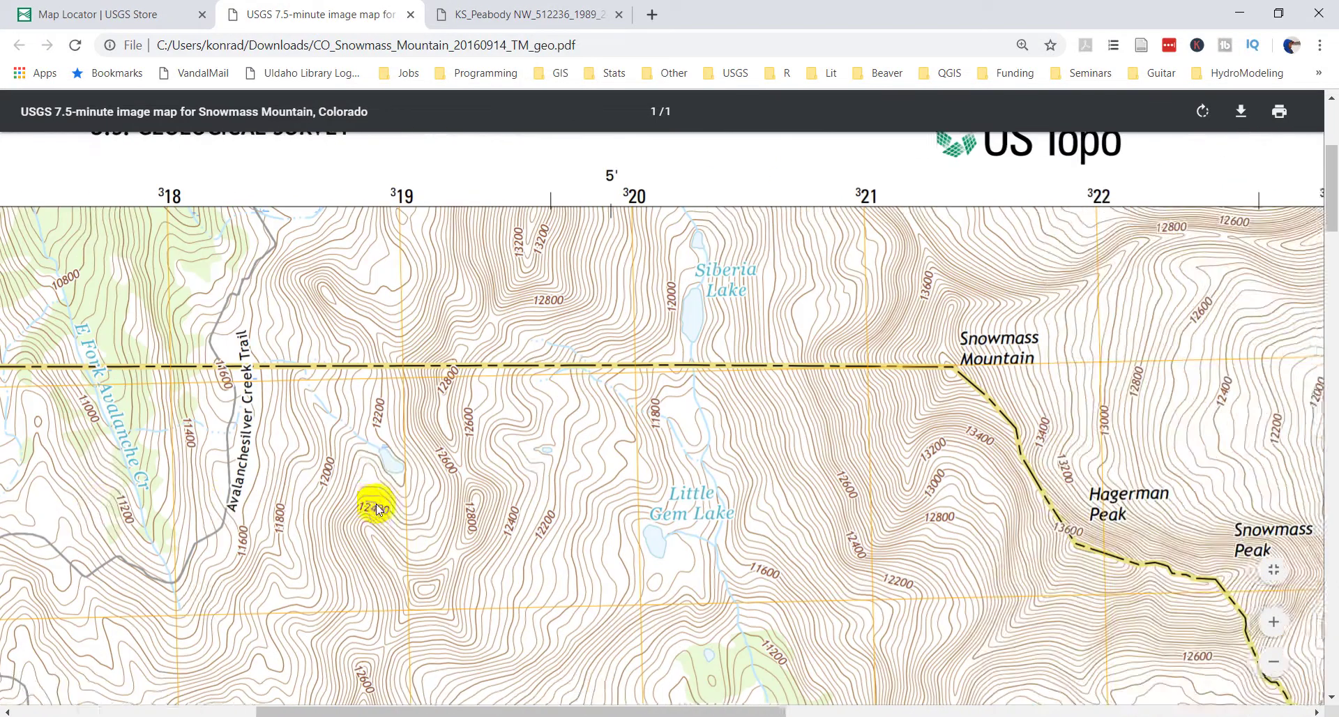
scroll(375, 506, left, 8)
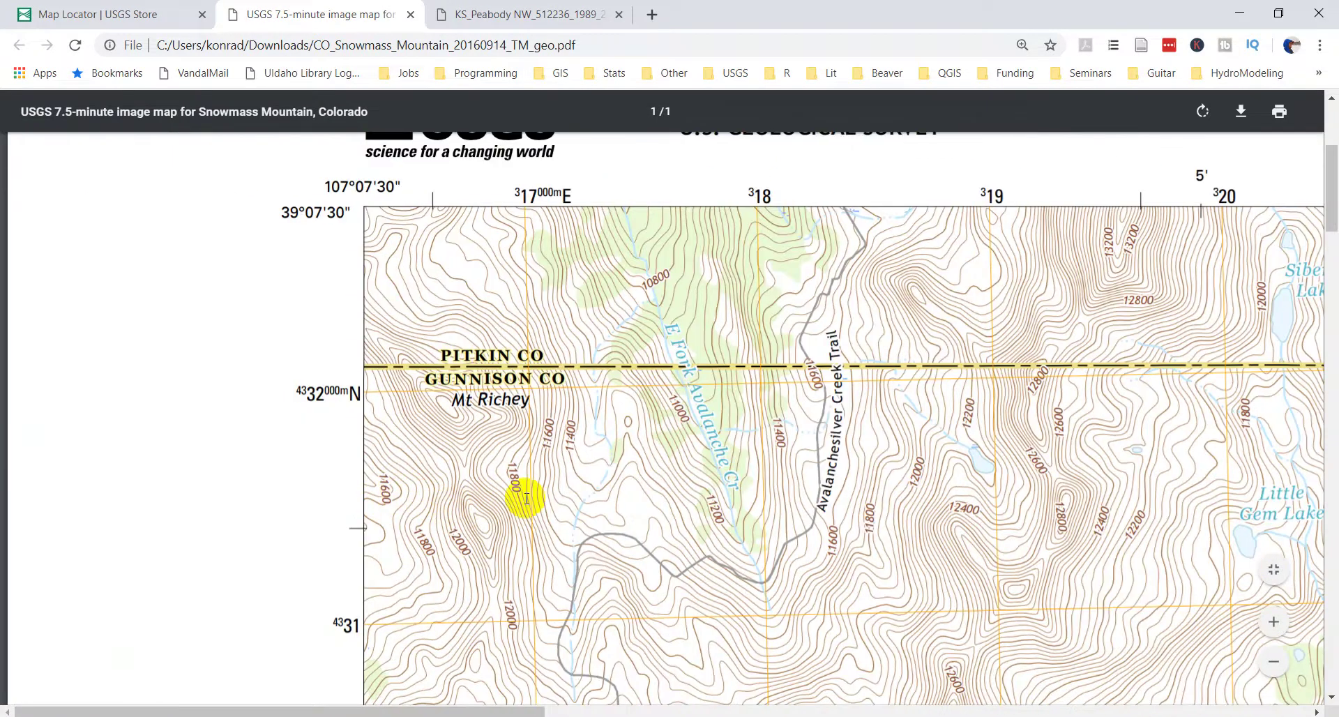
scroll(583, 476, down, 2)
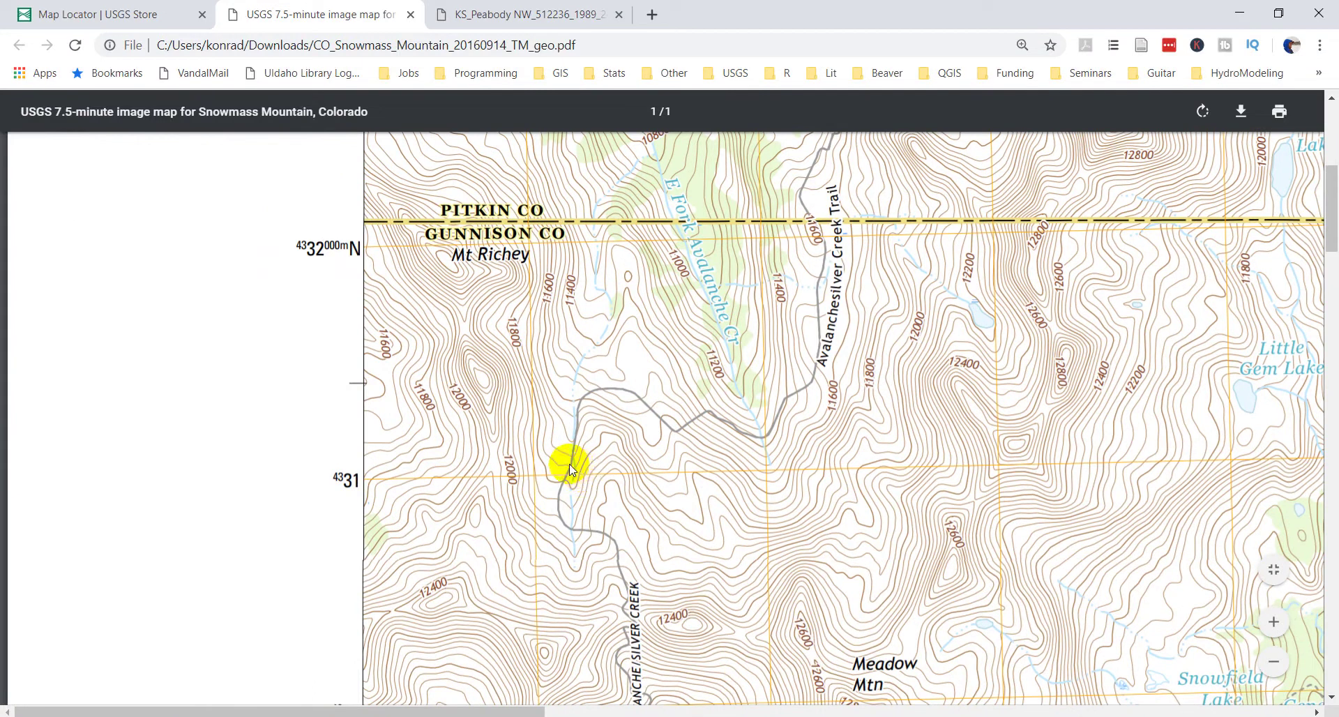
scroll(661, 435, up, 4)
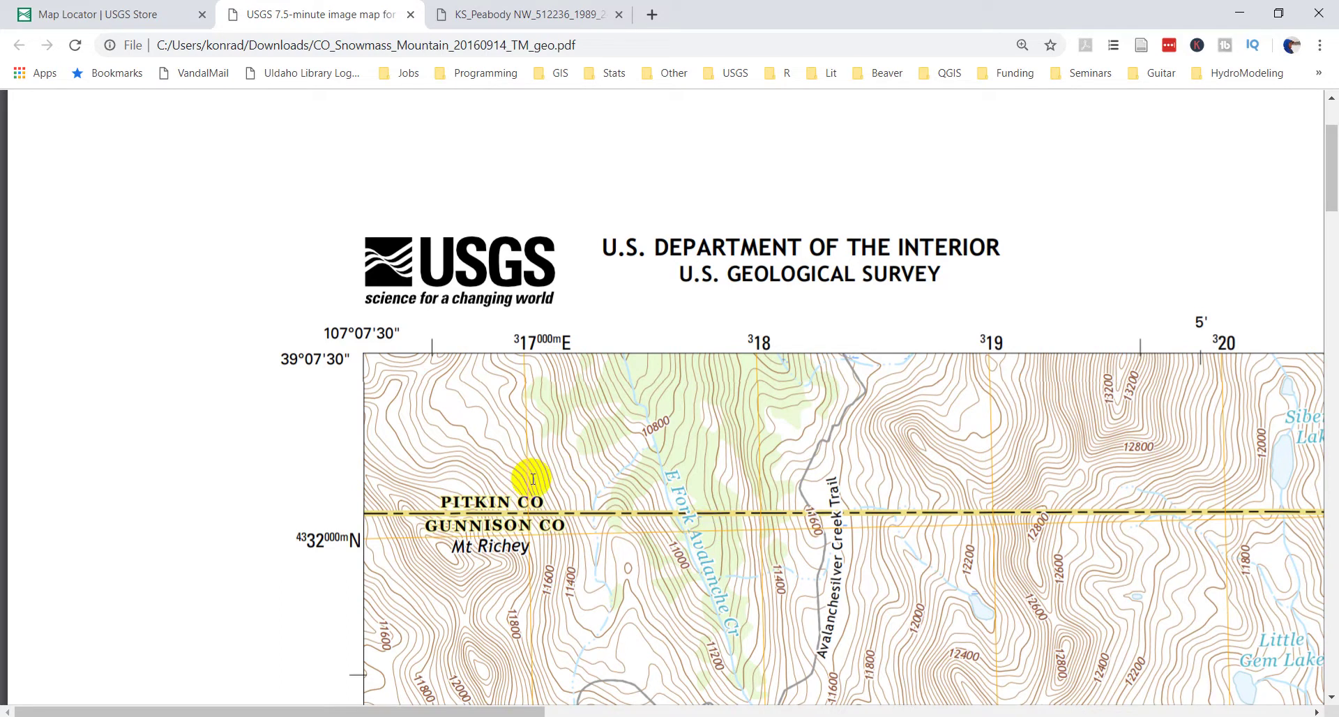
drag(532, 477, 550, 496)
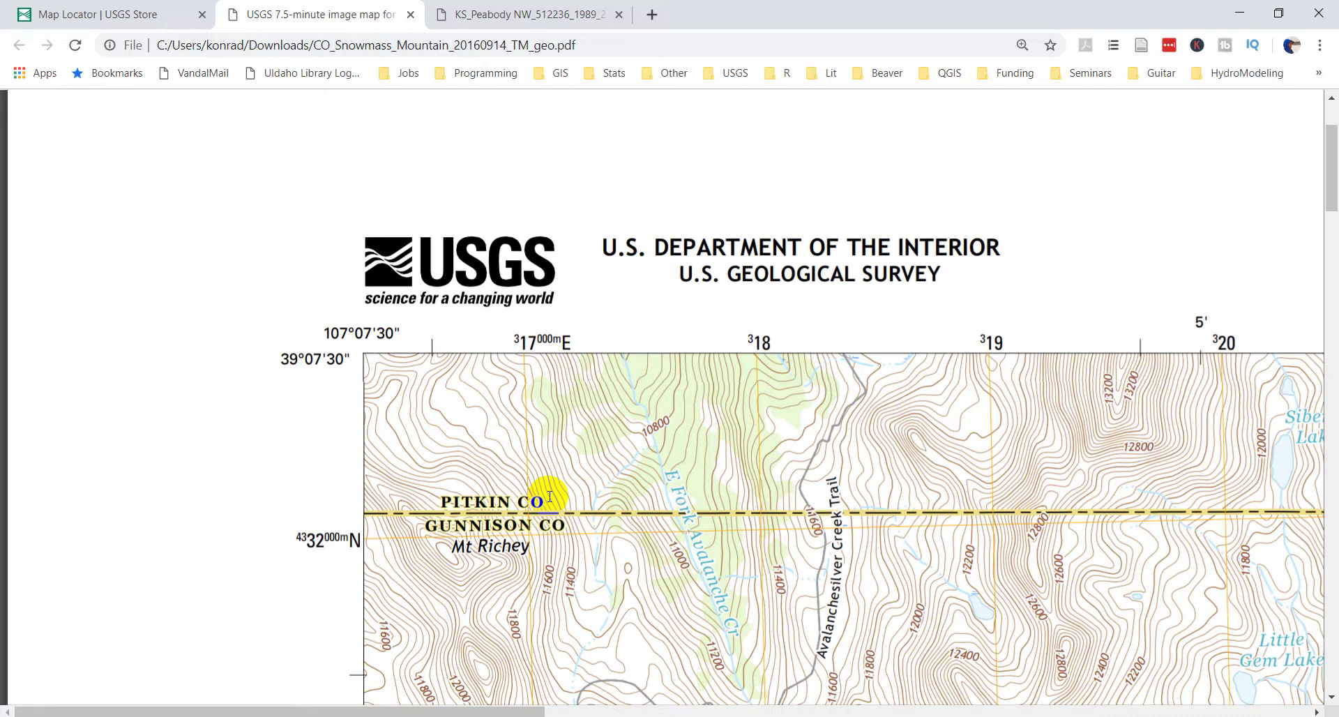
click(554, 527)
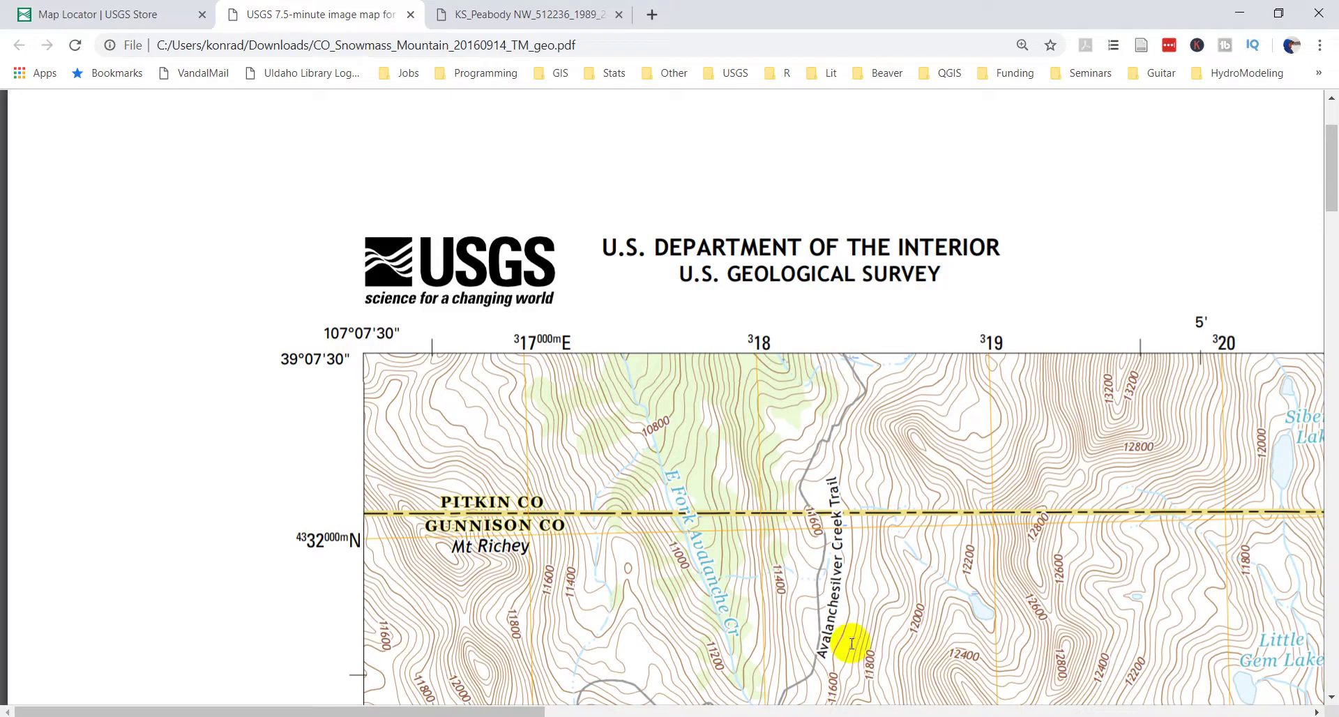